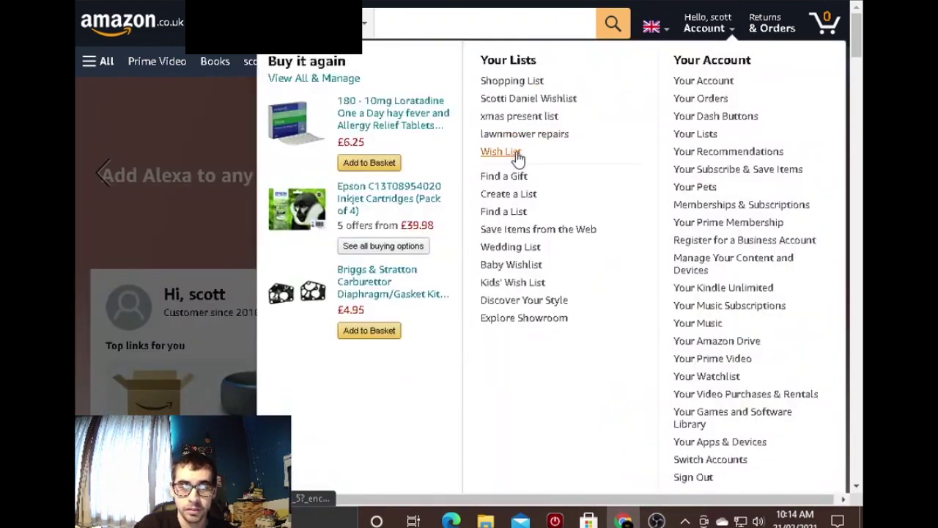
Step: Replace the default list name with 'youtube name wishlist' and create the empty list
{"action": "left_click", "coordinate": [522, 199]}
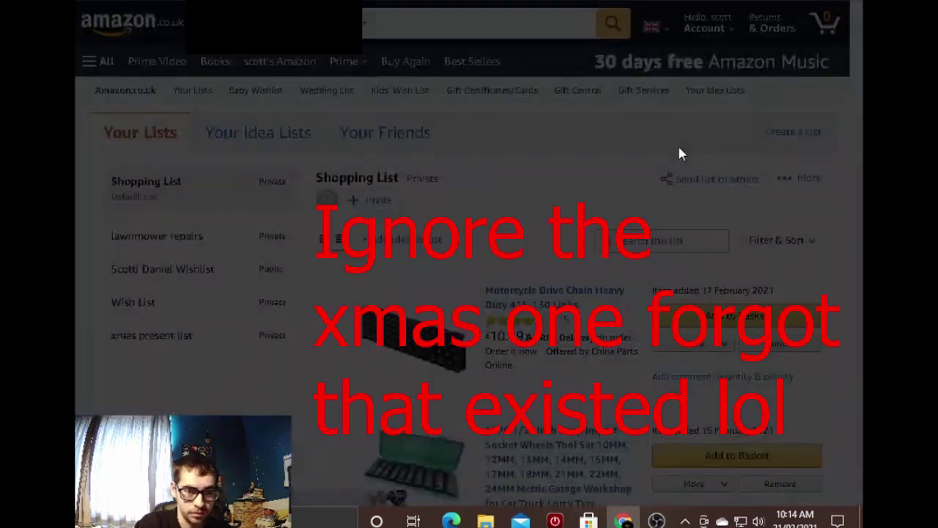
{"action": "key", "text": "BackSpace"}
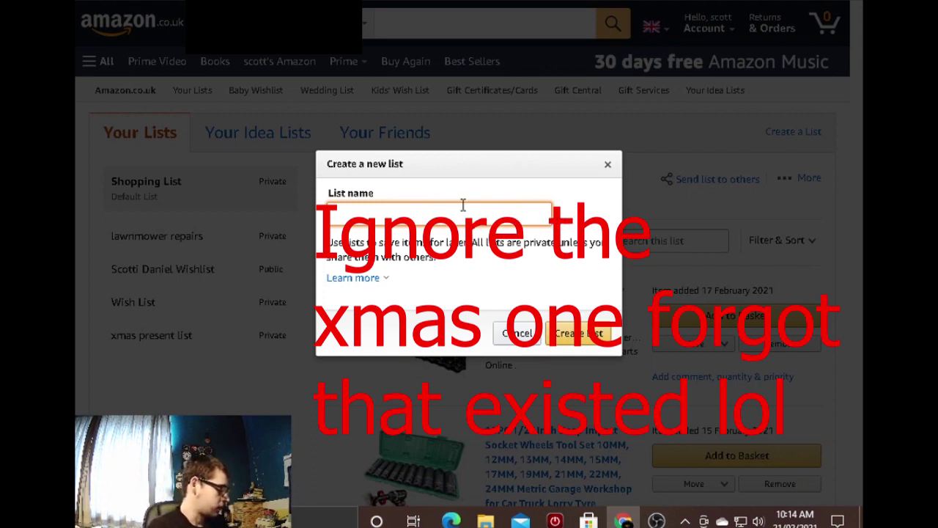
{"action": "type", "text": "Wish "}
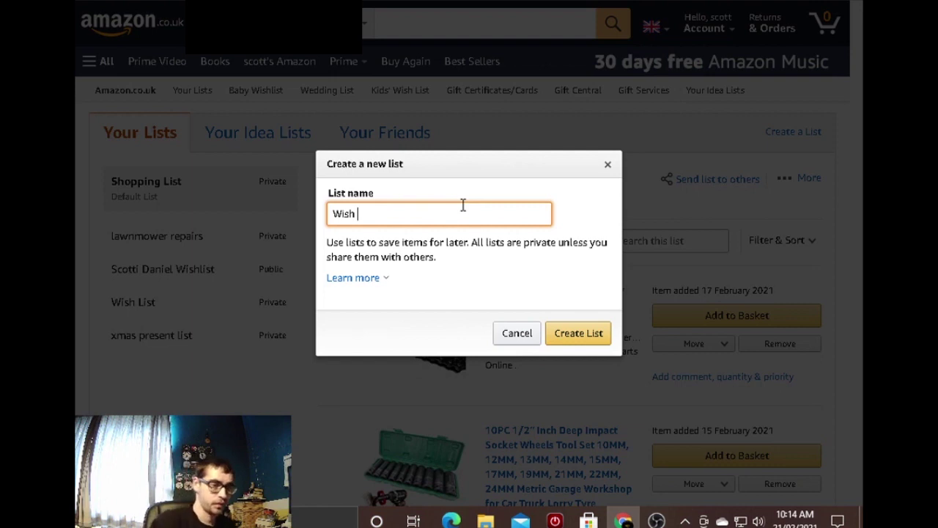
{"action": "type", "text": "li"}
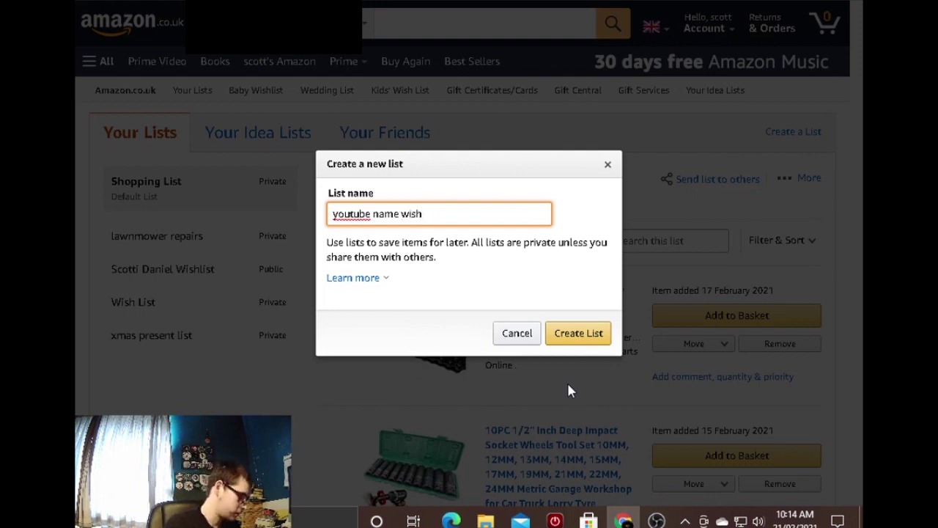
{"action": "type", "text": "ist"}
{"action": "left_click", "coordinate": [566, 335]}
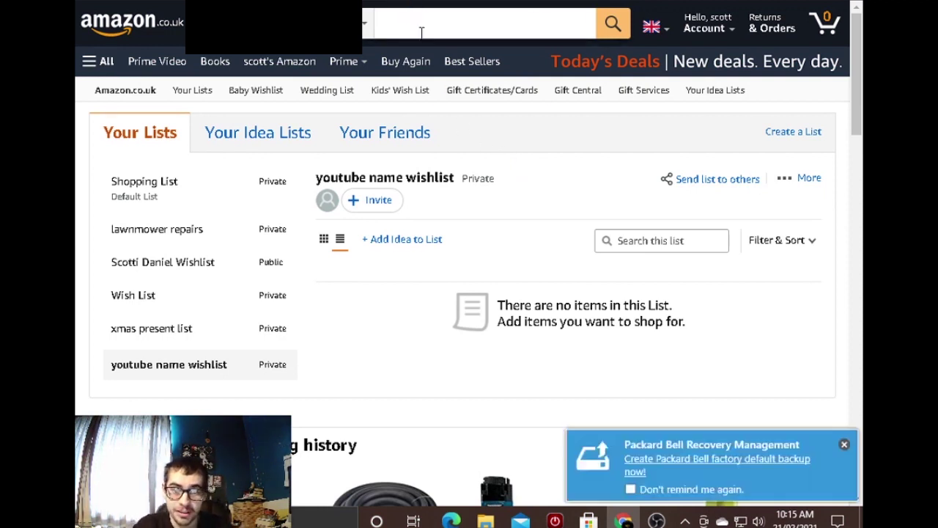
{"action": "left_click", "coordinate": [418, 32]}
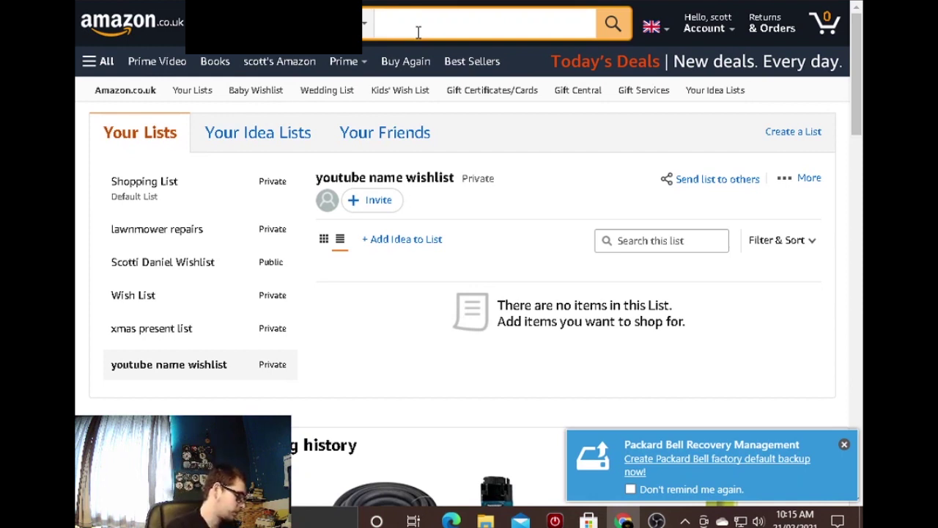
Step: Search Amazon for 'hat' and open the Hitro Unisex Fleece Beanie product page
{"action": "type", "text": "hat"}
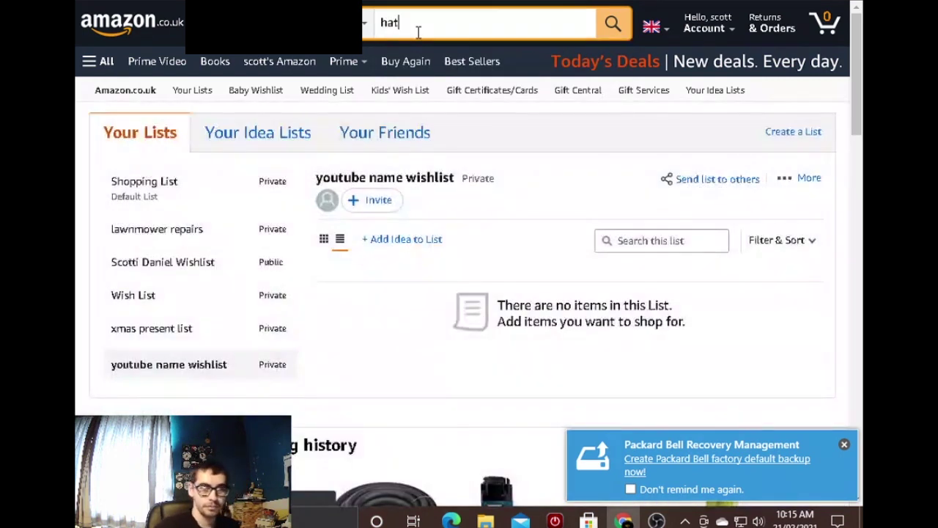
{"action": "key", "text": "Return"}
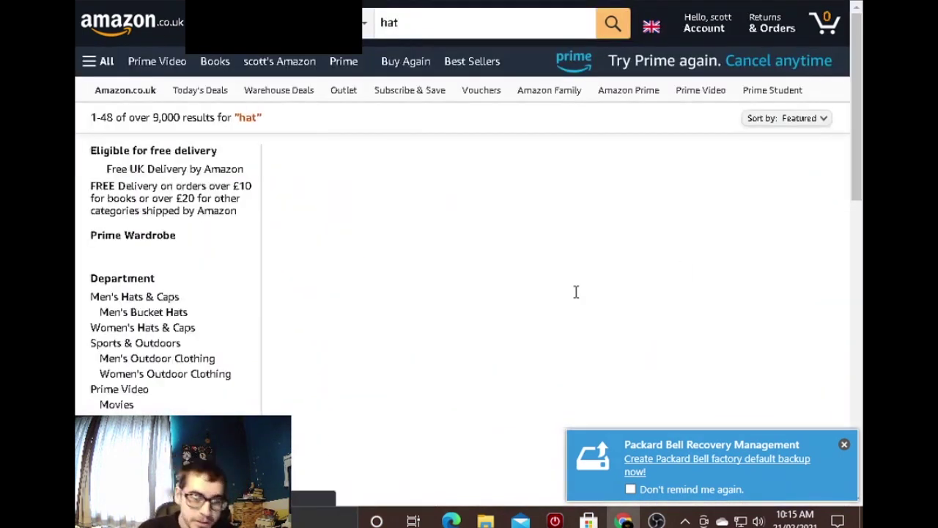
{"action": "scroll", "coordinate": [260, 281], "scroll_direction": "down", "scroll_amount": 2}
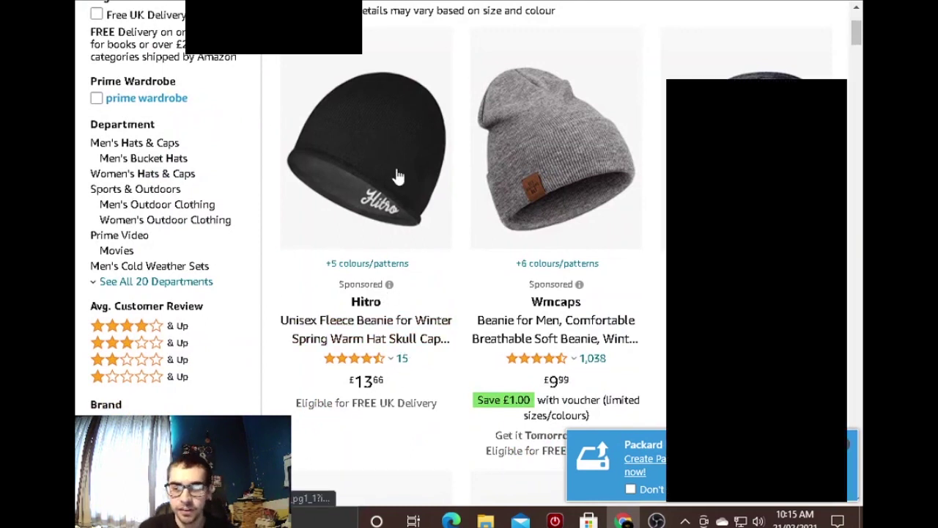
{"action": "left_click", "coordinate": [398, 178]}
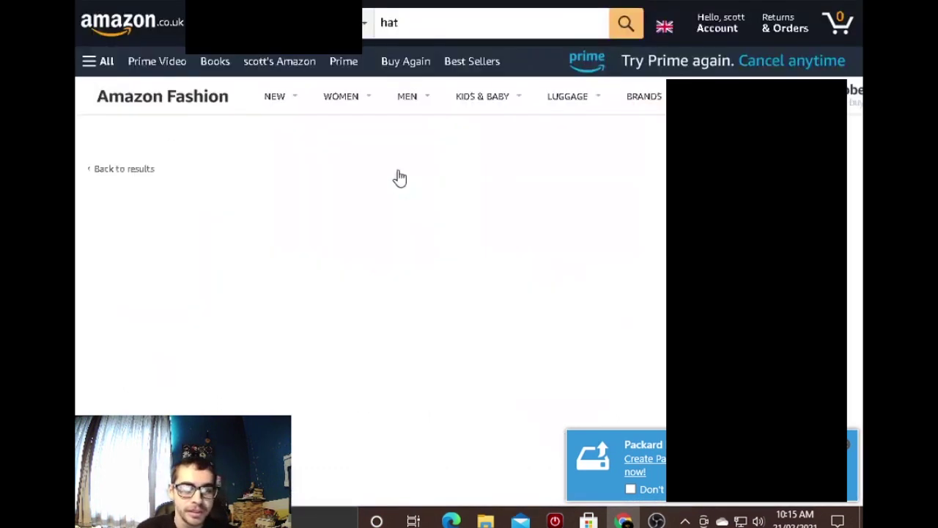
Step: Add the beanie to 'youtube name wishlist' and close the confirmation
{"action": "scroll", "coordinate": [518, 192], "scroll_direction": "down", "scroll_amount": 1}
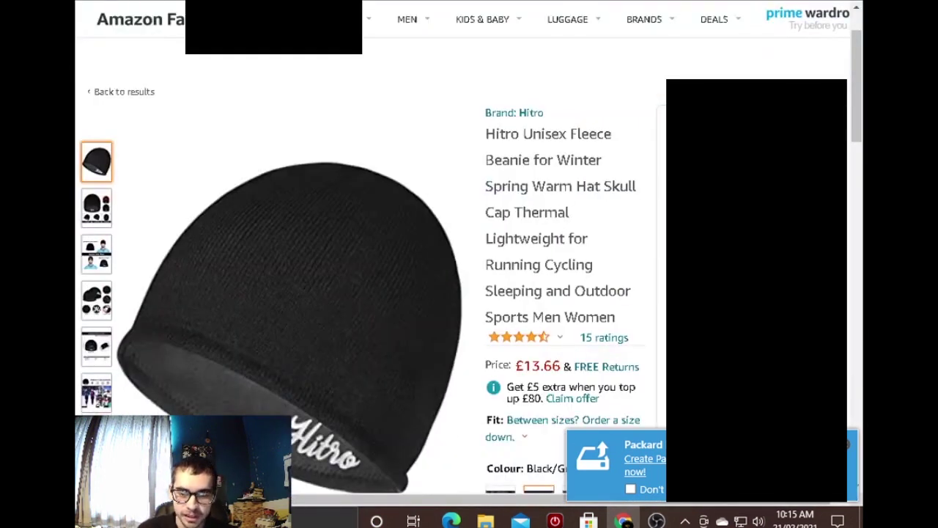
{"action": "scroll", "coordinate": [518, 193], "scroll_direction": "down", "scroll_amount": 2}
{"action": "scroll", "coordinate": [563, 264], "scroll_direction": "down", "scroll_amount": 2}
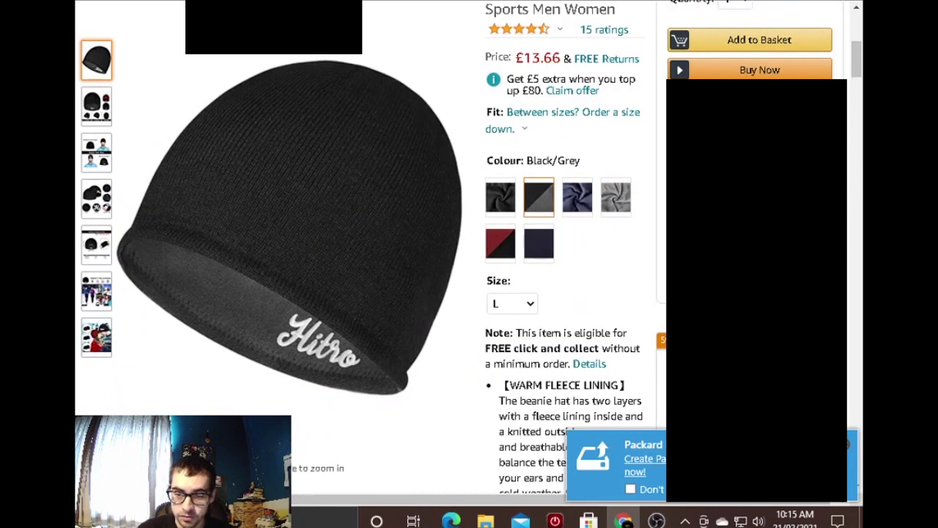
{"action": "left_click", "coordinate": [822, 285]}
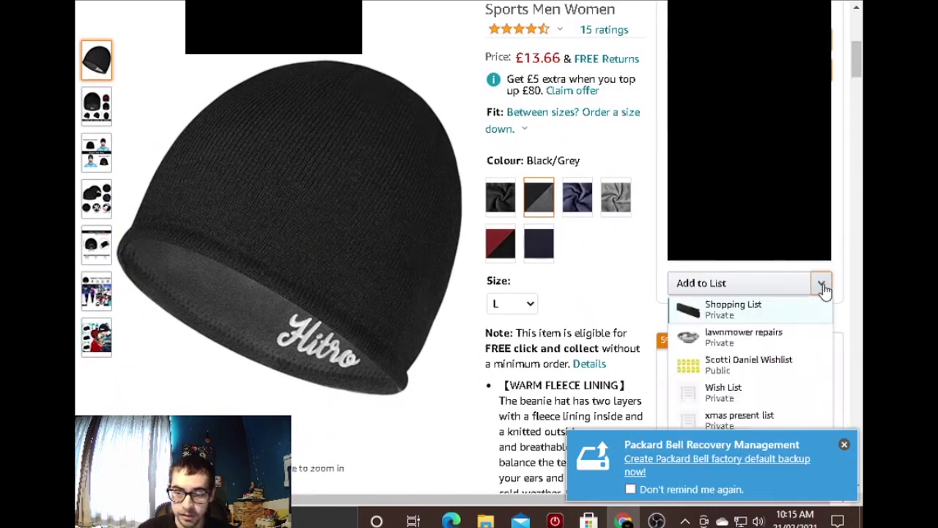
{"action": "scroll", "coordinate": [797, 346], "scroll_direction": "down", "scroll_amount": 1}
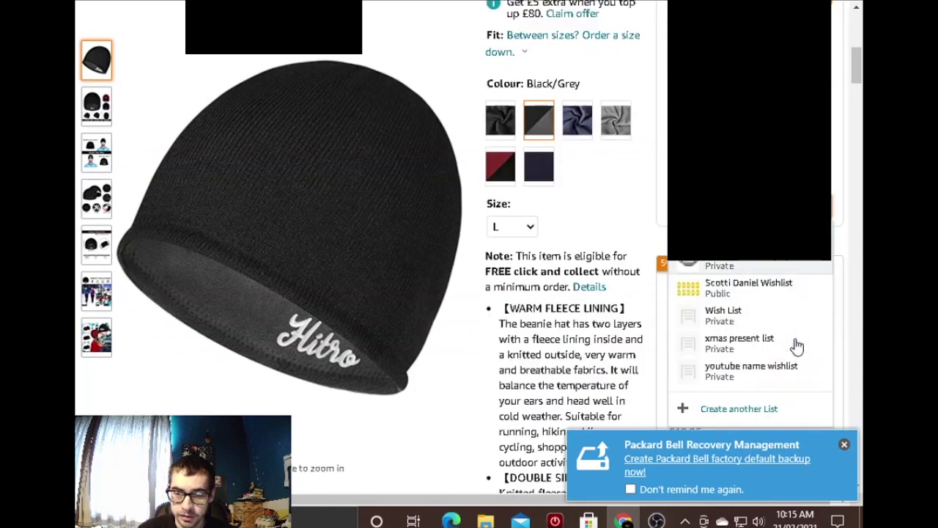
{"action": "left_click", "coordinate": [770, 370]}
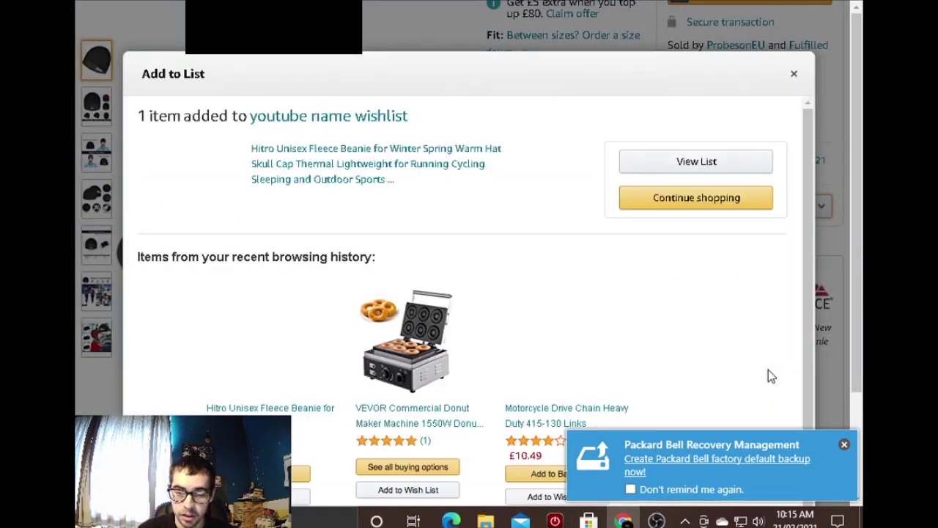
{"action": "left_click", "coordinate": [794, 73]}
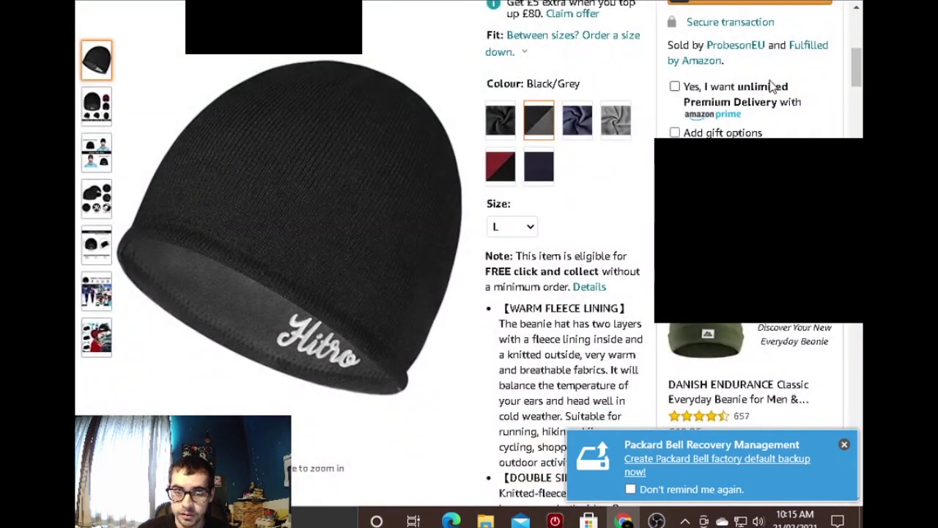
{"action": "scroll", "coordinate": [293, 256], "scroll_direction": "up", "scroll_amount": 3}
{"action": "scroll", "coordinate": [293, 256], "scroll_direction": "up", "scroll_amount": 3}
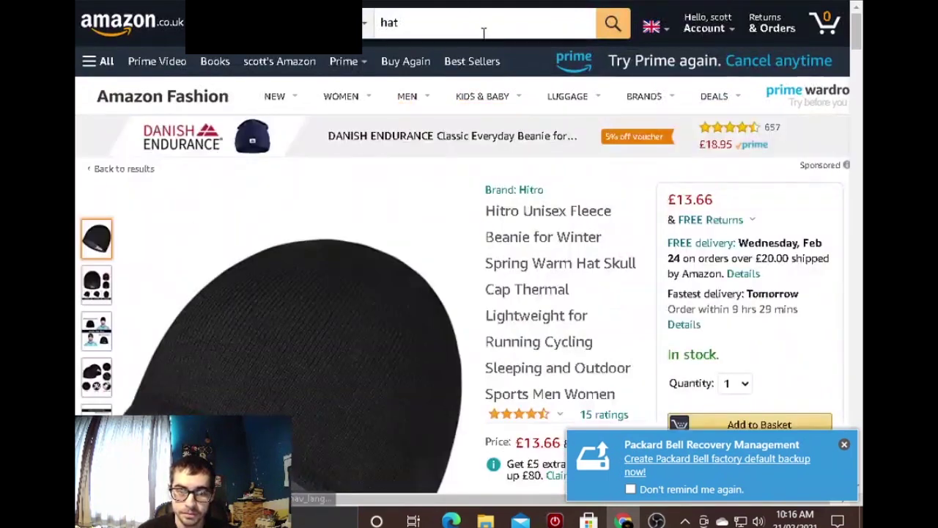
{"action": "left_click", "coordinate": [480, 30]}
Step: Replace the search with 'toaster' and open the Morphy Richards stainless steel toaster page
{"action": "double_click", "coordinate": [389, 23]}
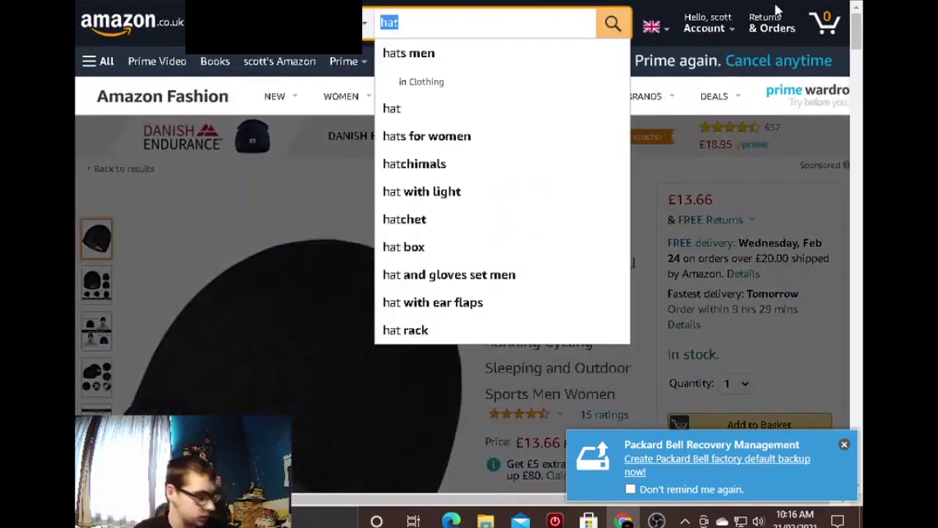
{"action": "key", "text": "BackSpace"}
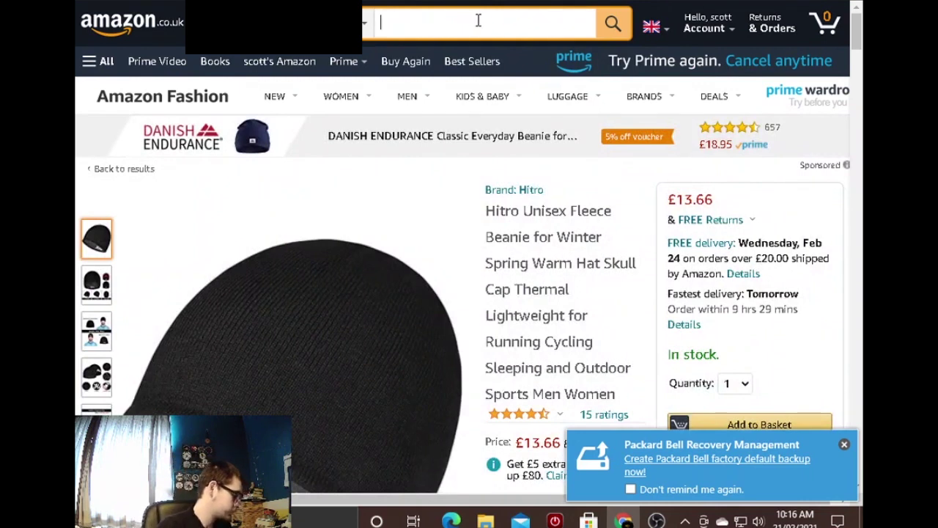
{"action": "type", "text": "toaster"}
{"action": "key", "text": "Escape"}
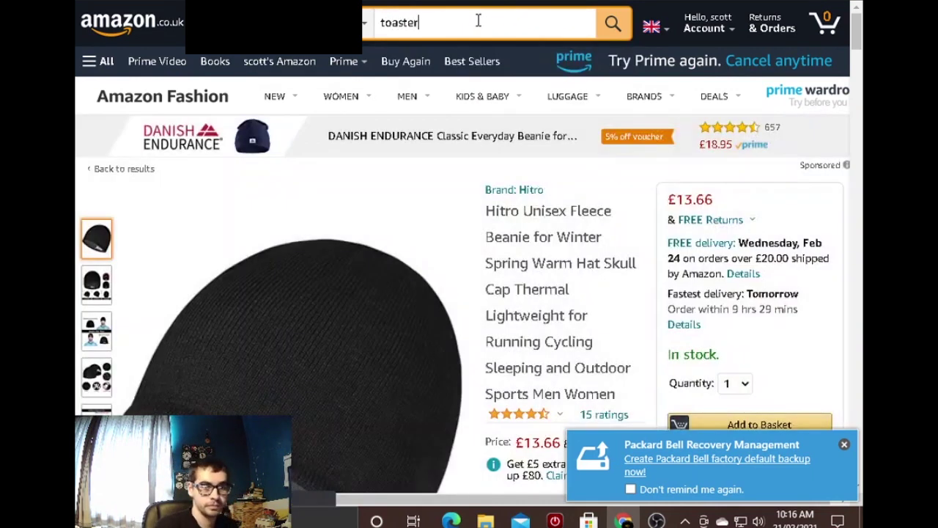
{"action": "key", "text": "Return"}
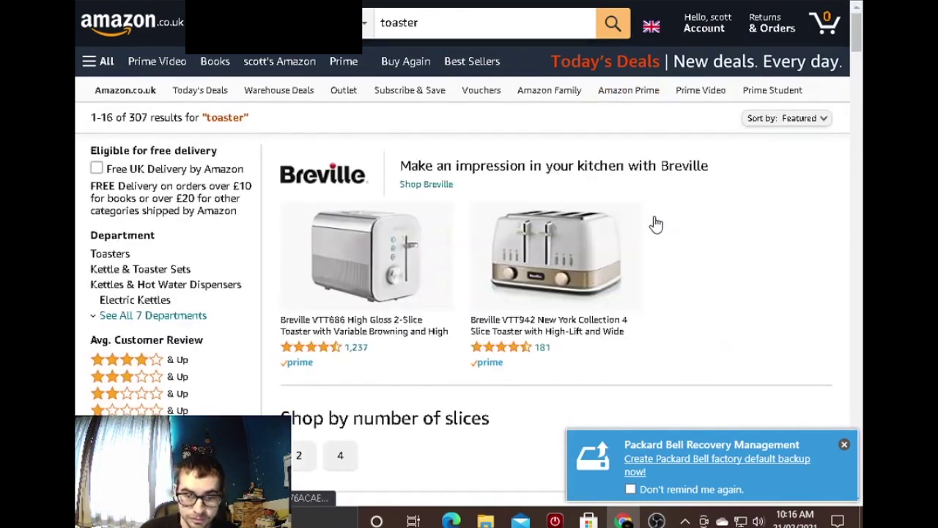
{"action": "scroll", "coordinate": [657, 224], "scroll_direction": "down", "scroll_amount": 5}
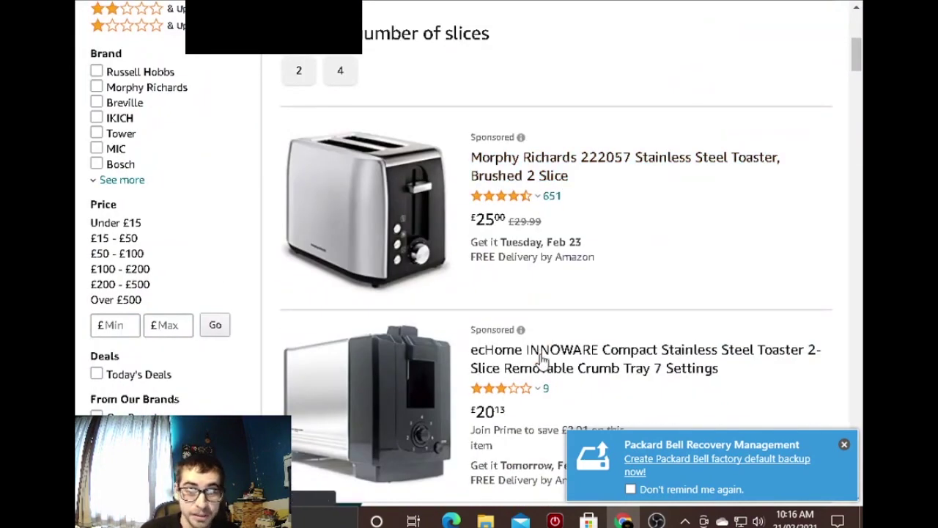
{"action": "left_click", "coordinate": [394, 222]}
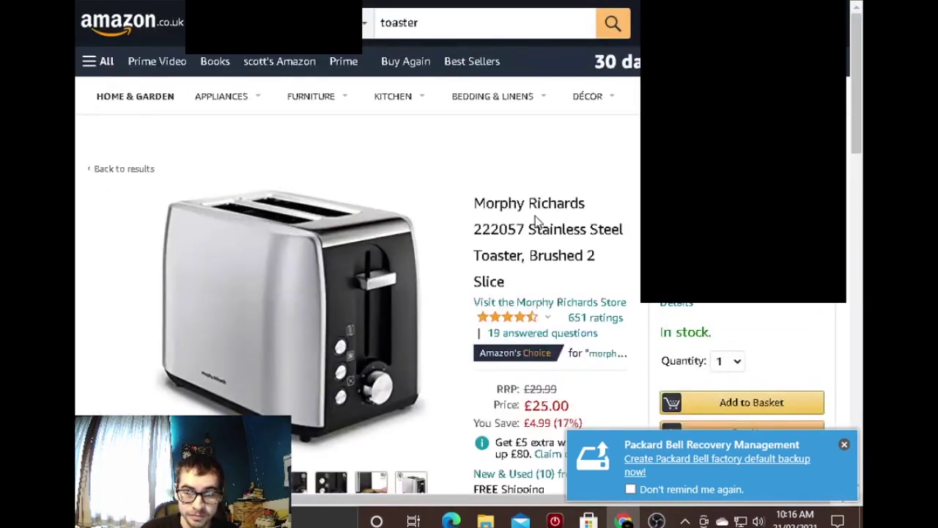
Step: Dismiss the notification and add the toaster to 'youtube name wishlist'
{"action": "left_click", "coordinate": [844, 446]}
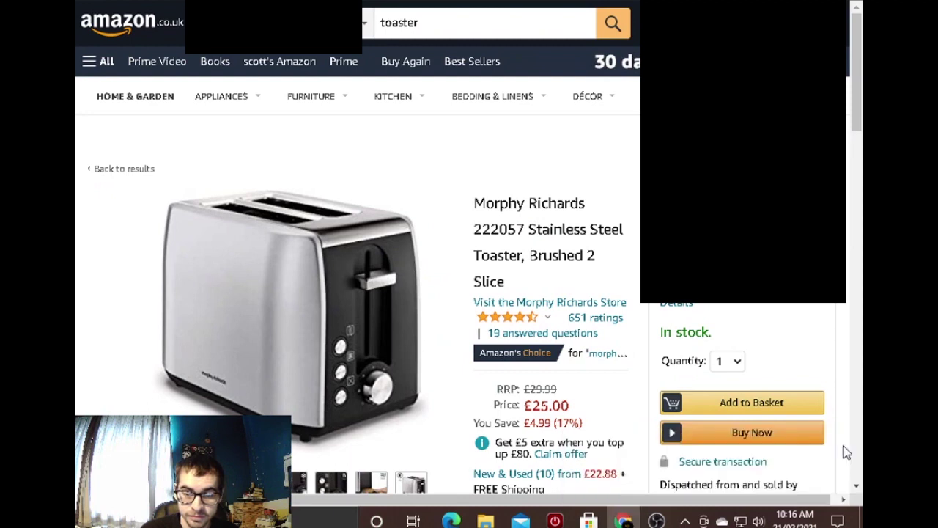
{"action": "scroll", "coordinate": [858, 418], "scroll_direction": "down", "scroll_amount": 2}
{"action": "scroll", "coordinate": [852, 413], "scroll_direction": "down", "scroll_amount": 3}
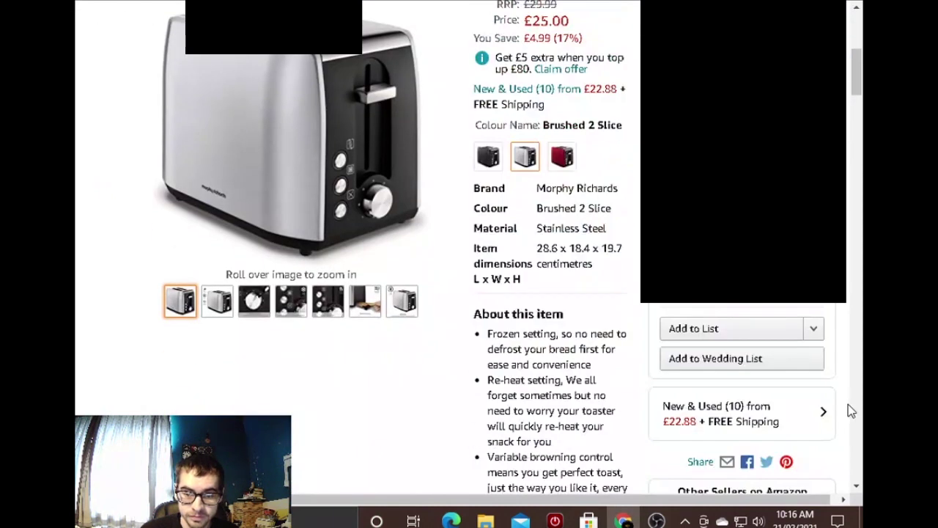
{"action": "left_click", "coordinate": [819, 337]}
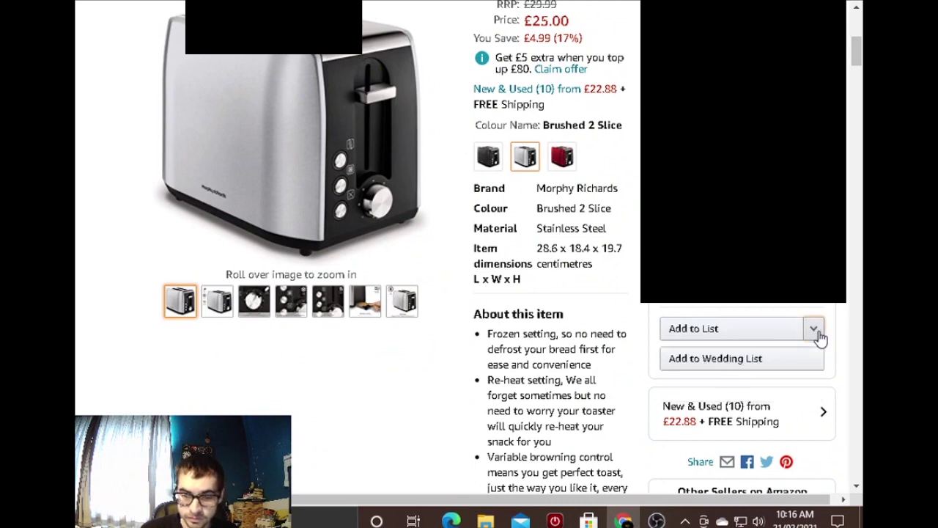
{"action": "scroll", "coordinate": [804, 342], "scroll_direction": "down", "scroll_amount": 2}
{"action": "left_click", "coordinate": [803, 341]}
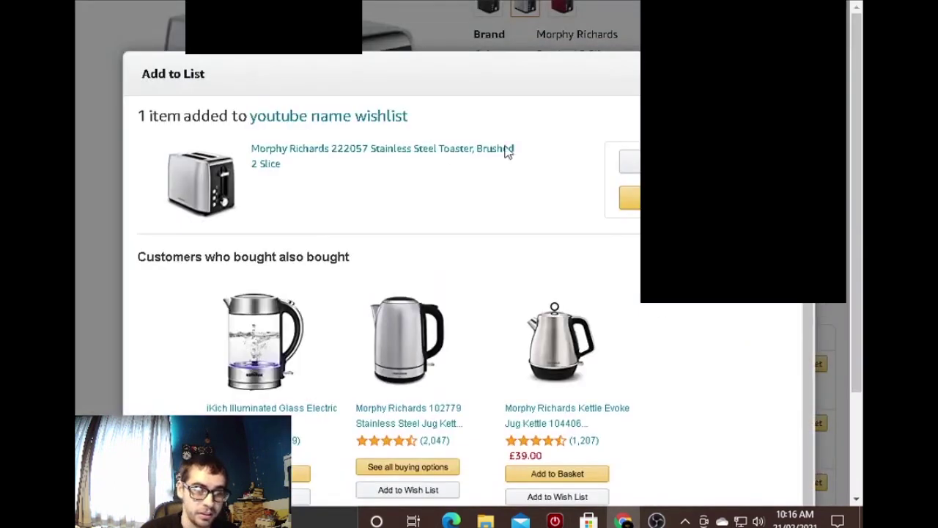
{"action": "key", "text": "Escape"}
Step: Open 'youtube name wishlist' and scroll through its toaster and beanie items
{"action": "scroll", "coordinate": [308, 278], "scroll_direction": "up", "scroll_amount": 3}
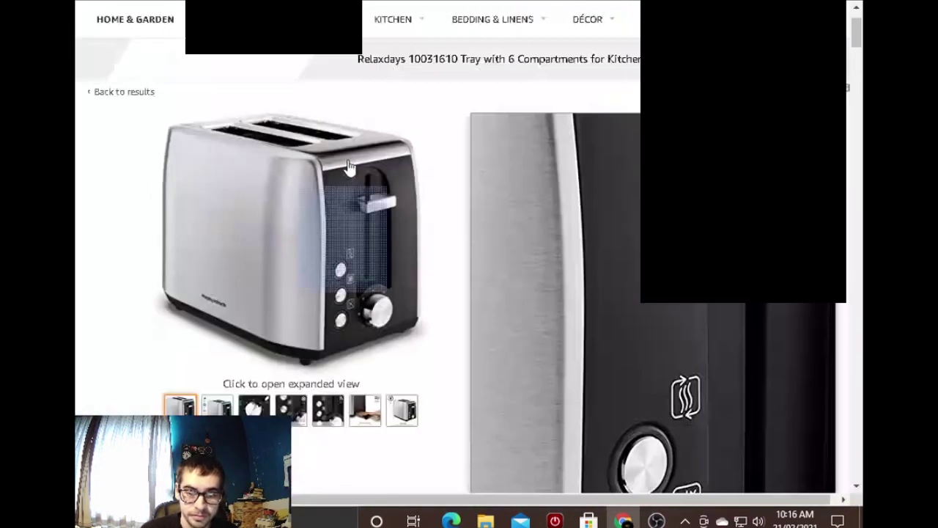
{"action": "mouse_move", "coordinate": [705, 23]}
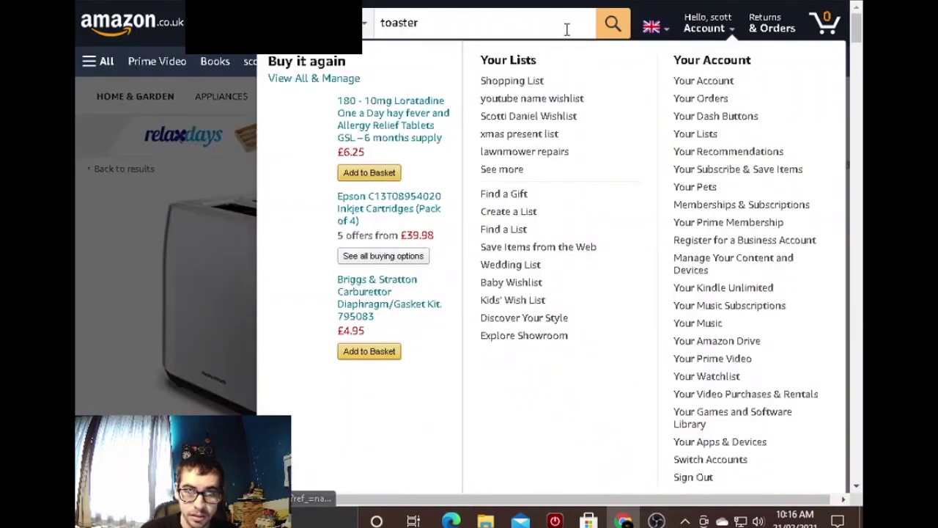
{"action": "left_click", "coordinate": [563, 99]}
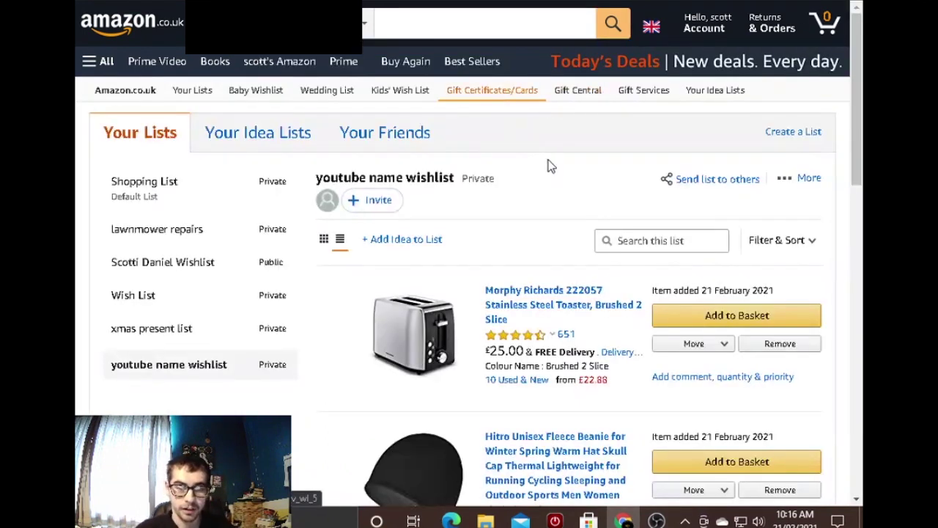
{"action": "scroll", "coordinate": [548, 160], "scroll_direction": "down", "scroll_amount": 3}
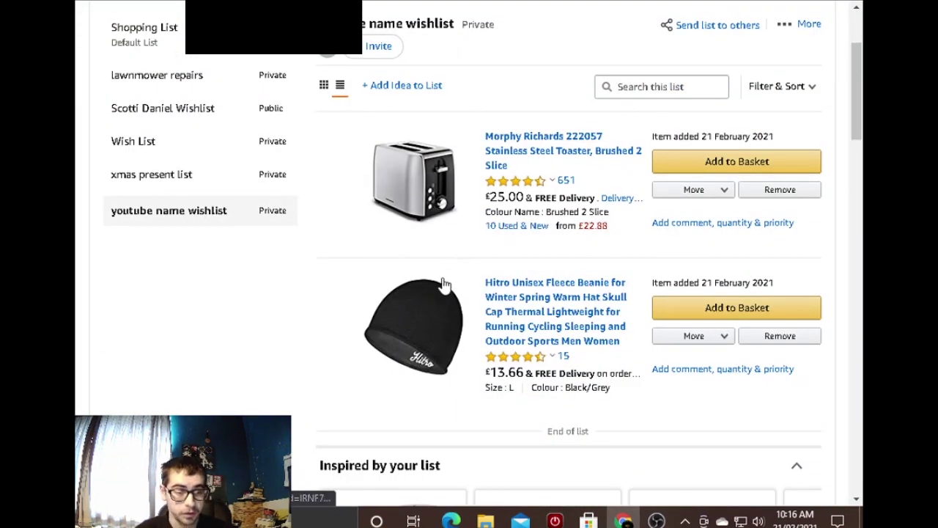
{"action": "scroll", "coordinate": [433, 165], "scroll_direction": "up", "scroll_amount": 3}
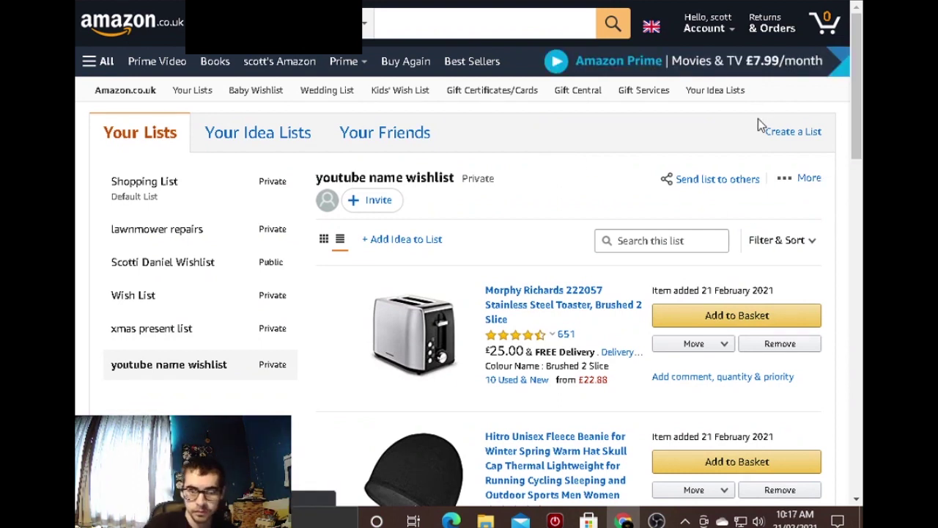
{"action": "mouse_move", "coordinate": [802, 24]}
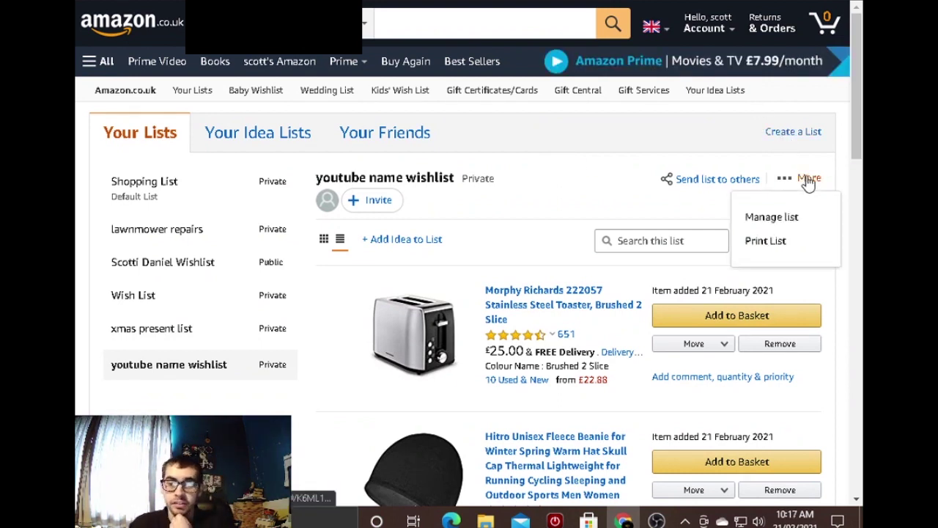
Step: Open the list's settings, toggling keep-purchased-items on and back off
{"action": "left_click", "coordinate": [788, 215]}
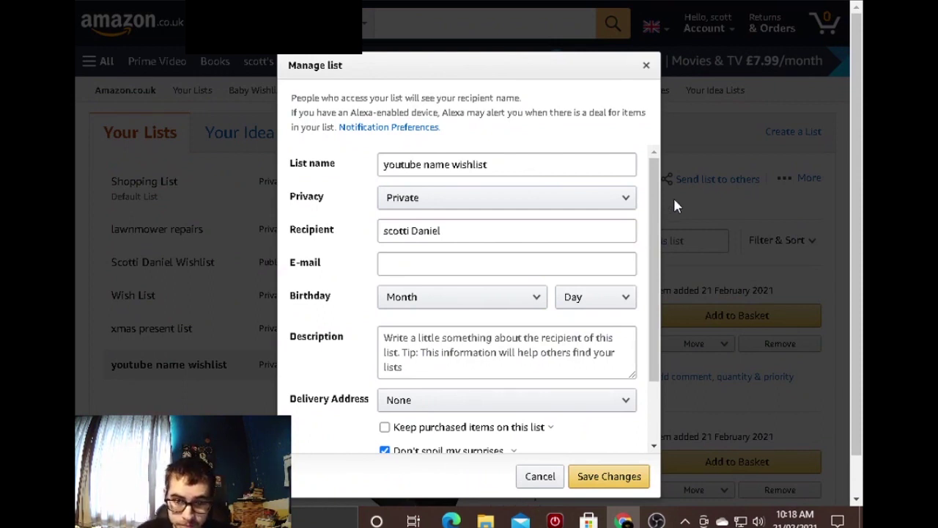
{"action": "left_click_drag", "start_coordinate": [651, 202], "coordinate": [644, 301]}
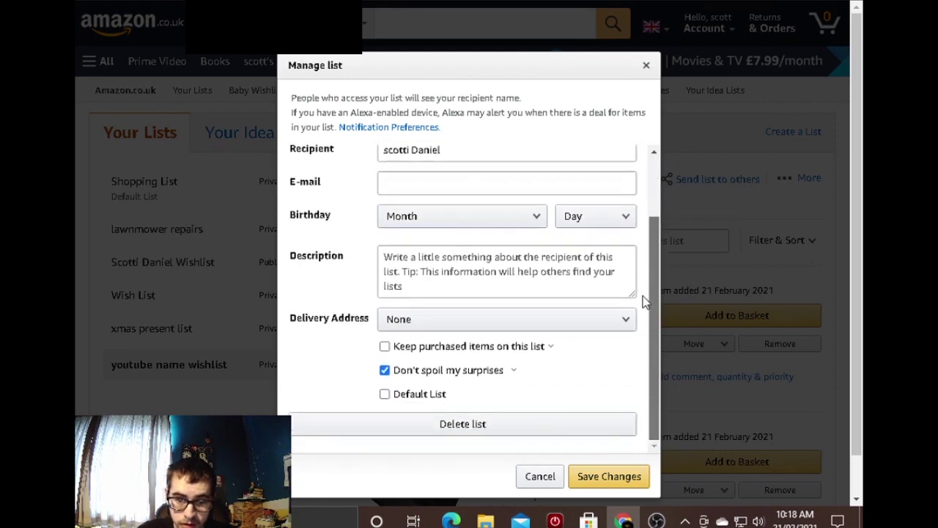
{"action": "left_click", "coordinate": [384, 346]}
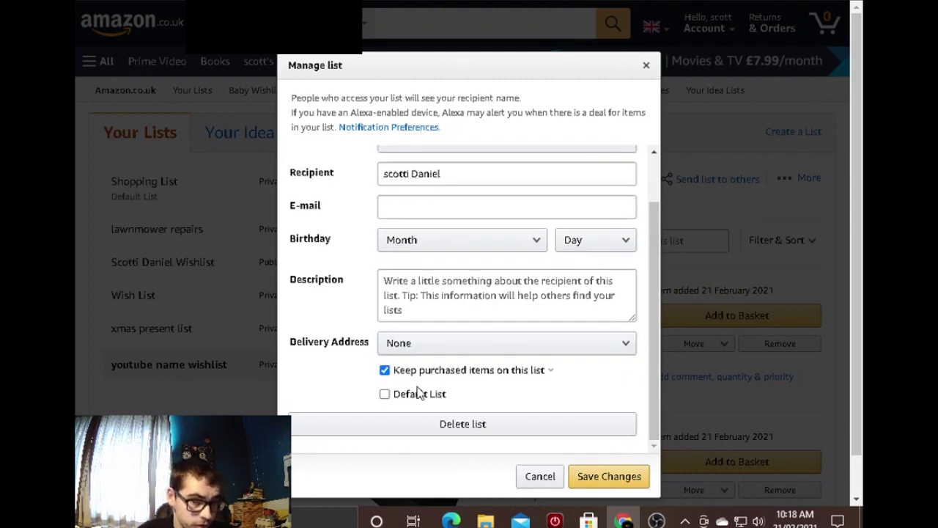
{"action": "left_click", "coordinate": [384, 370]}
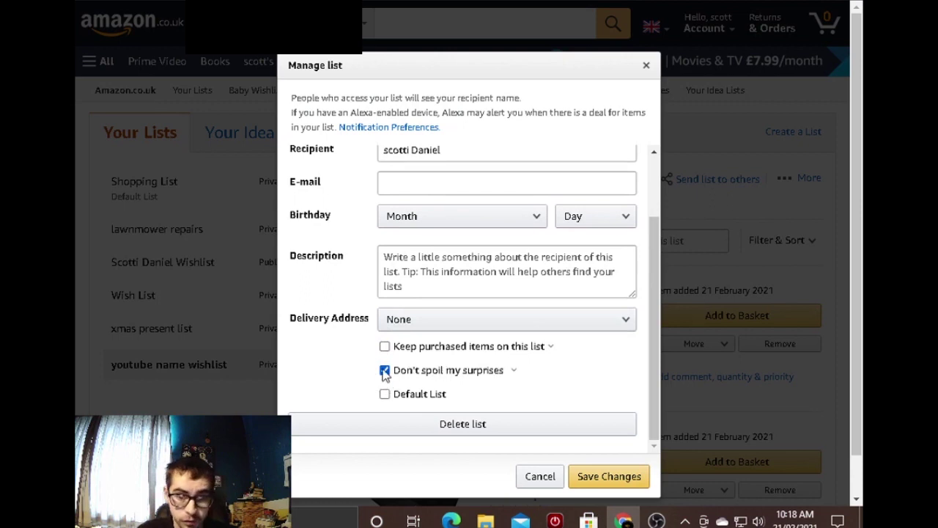
{"action": "mouse_move", "coordinate": [513, 370]}
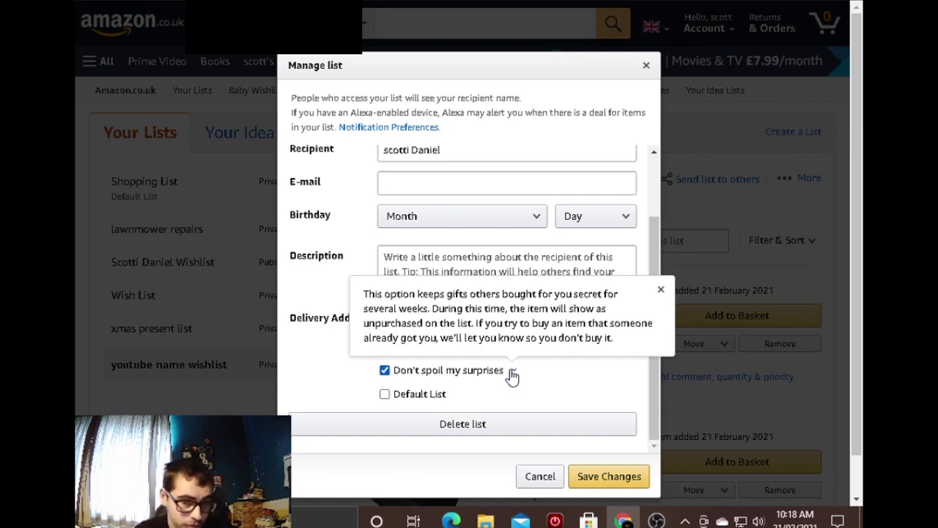
{"action": "left_click", "coordinate": [386, 396]}
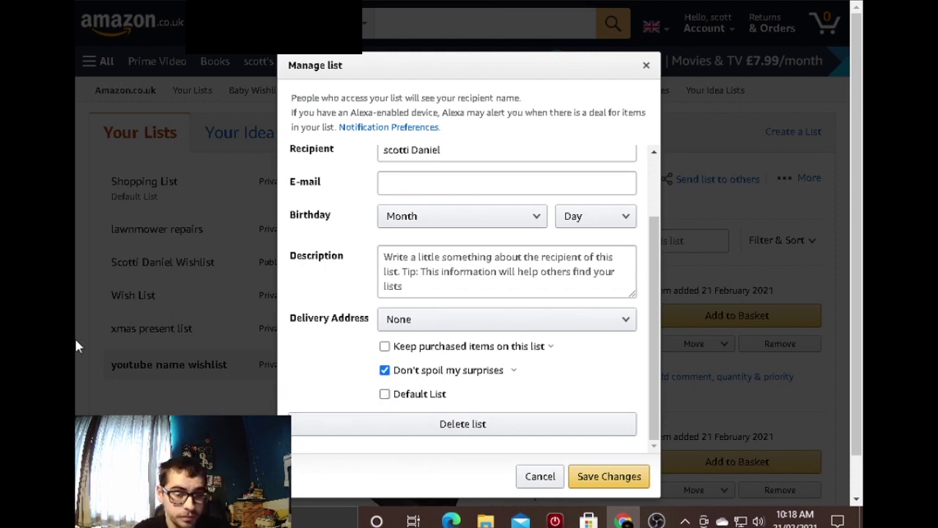
{"action": "left_click", "coordinate": [453, 324]}
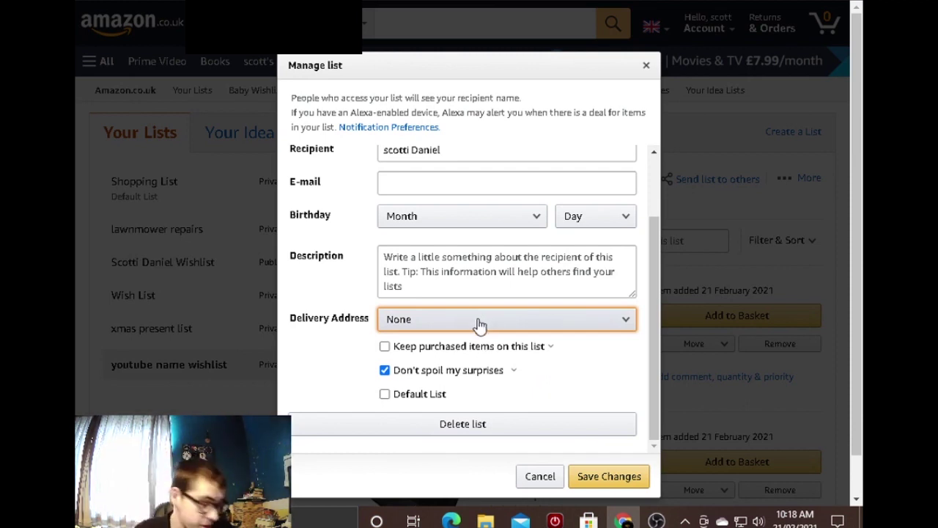
{"action": "scroll", "coordinate": [492, 279], "scroll_direction": "up", "scroll_amount": 2}
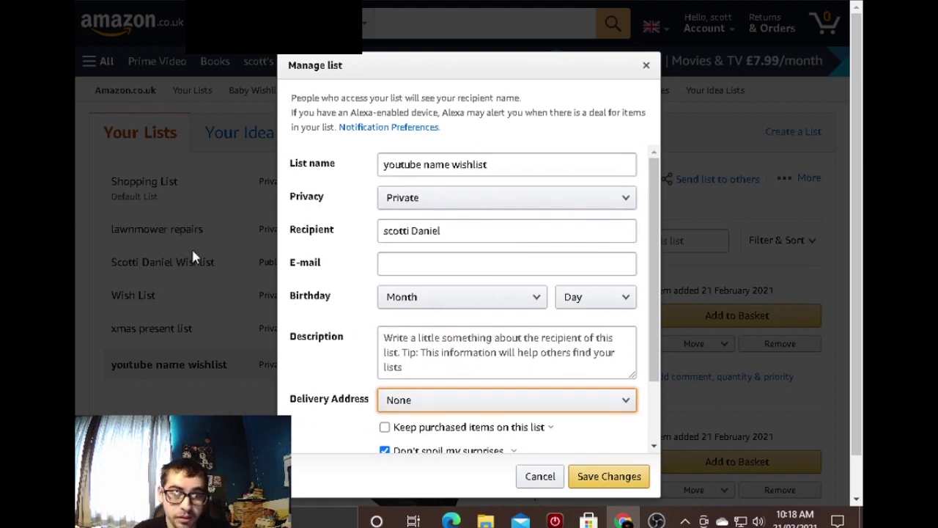
Step: Set the list's privacy to Public and save the changes
{"action": "left_click", "coordinate": [484, 204]}
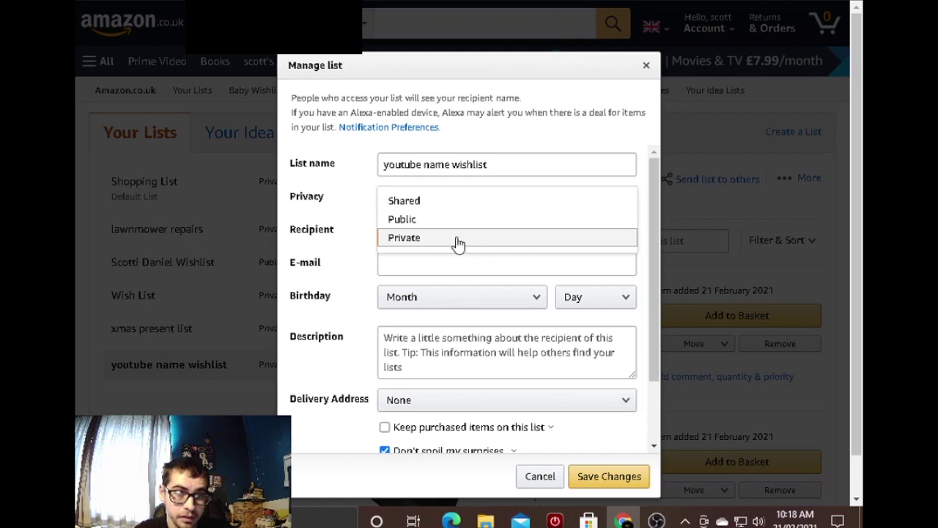
{"action": "left_click", "coordinate": [414, 222]}
{"action": "scroll", "coordinate": [492, 220], "scroll_direction": "down", "scroll_amount": 2}
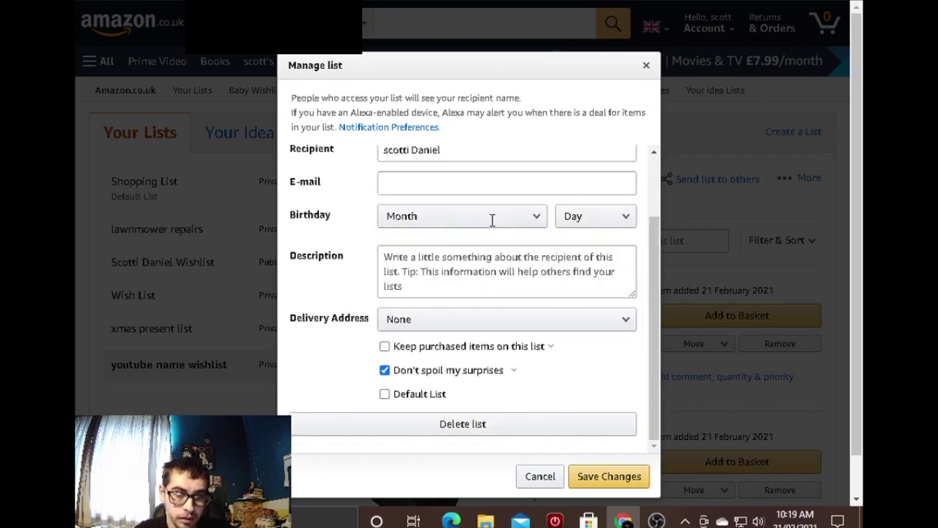
{"action": "left_click", "coordinate": [637, 476]}
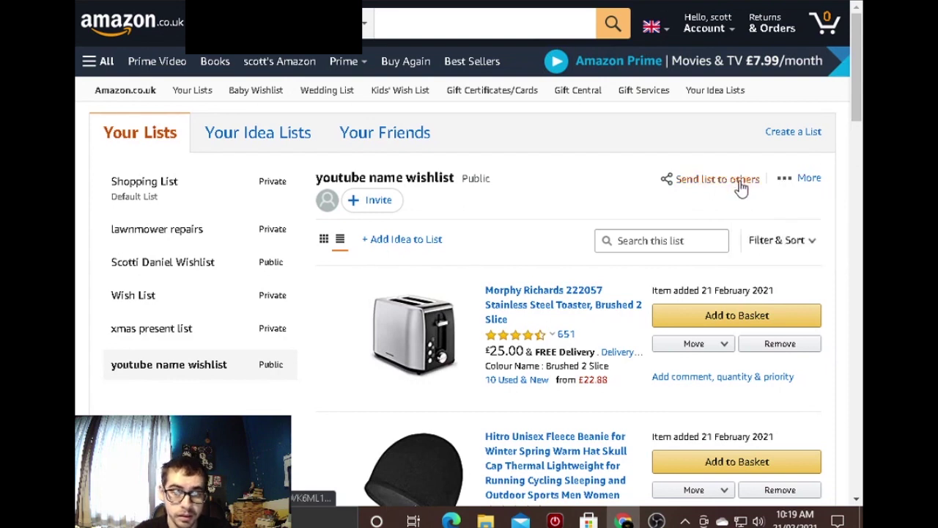
Step: Share the list as view only, copy its link, and open a new tab
{"action": "left_click", "coordinate": [741, 185]}
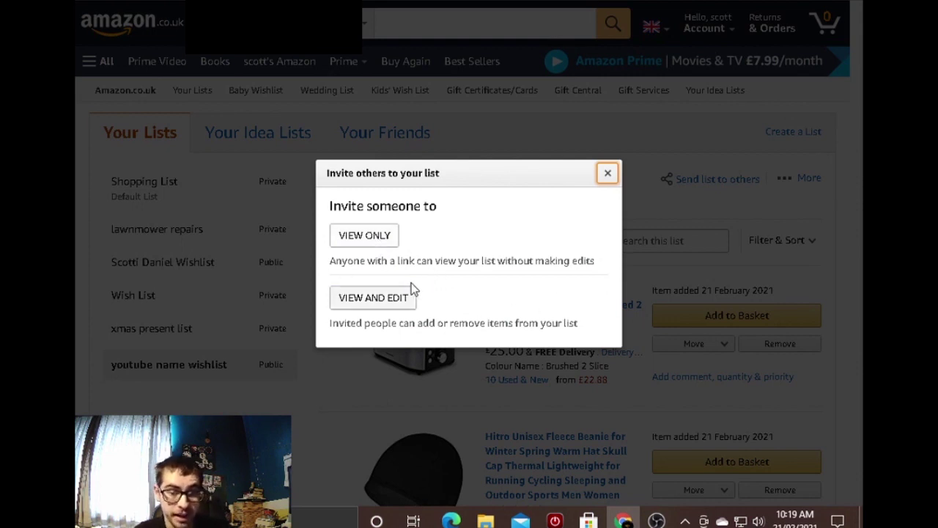
{"action": "left_click", "coordinate": [354, 237]}
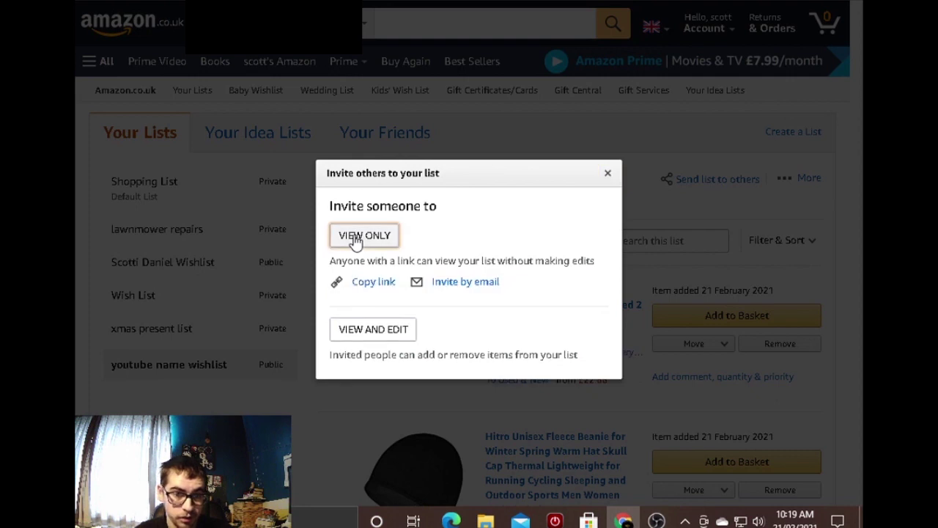
{"action": "left_click", "coordinate": [375, 285]}
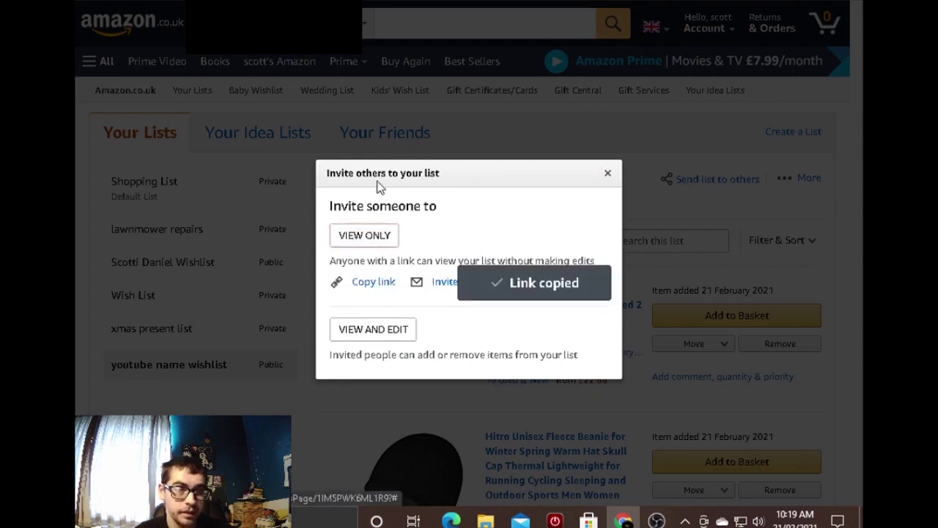
{"action": "key", "text": "ctrl+t"}
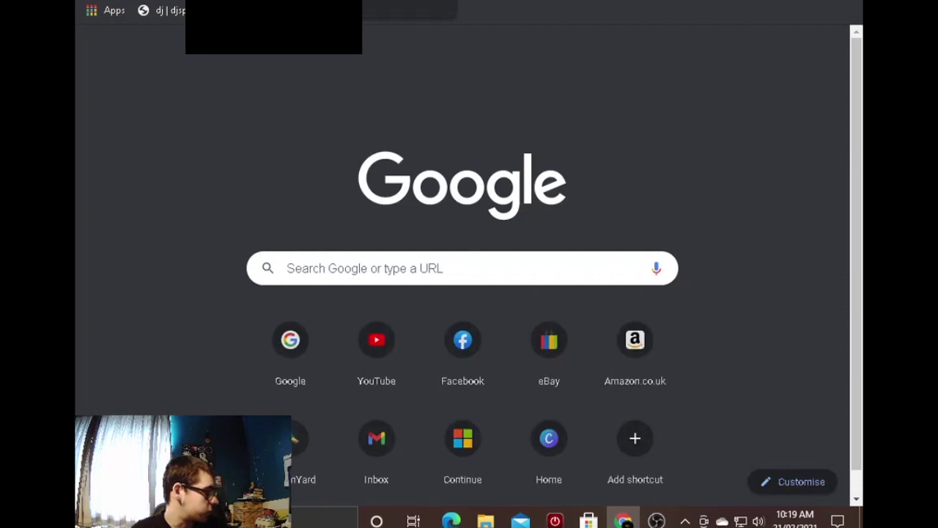
Step: Go to YouTube, open Your channel, and view the About tab's Links
{"action": "type", "text": "y"}
{"action": "key", "text": "Return"}
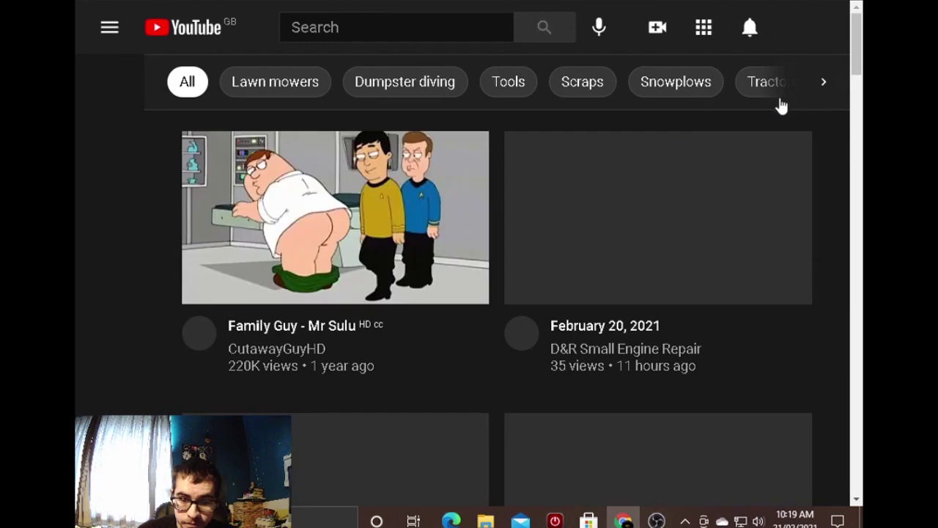
{"action": "left_click", "coordinate": [811, 40]}
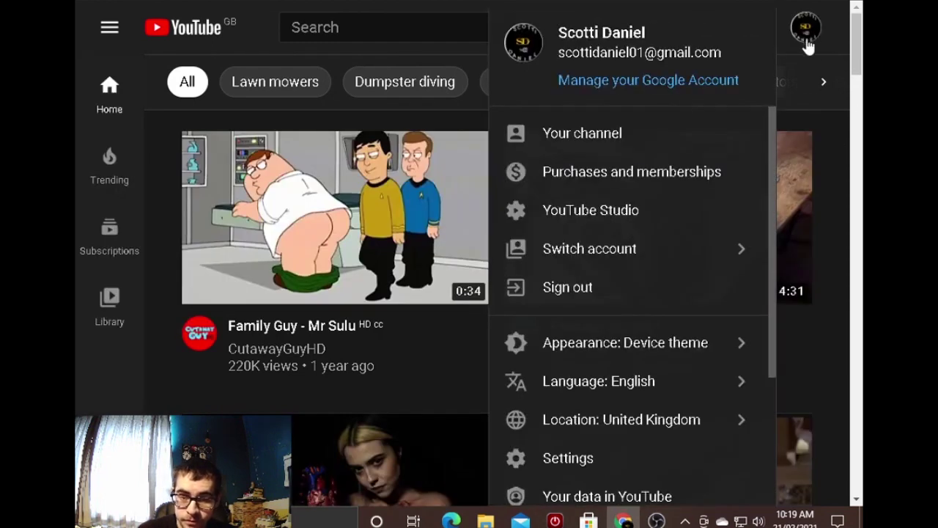
{"action": "left_click", "coordinate": [650, 132]}
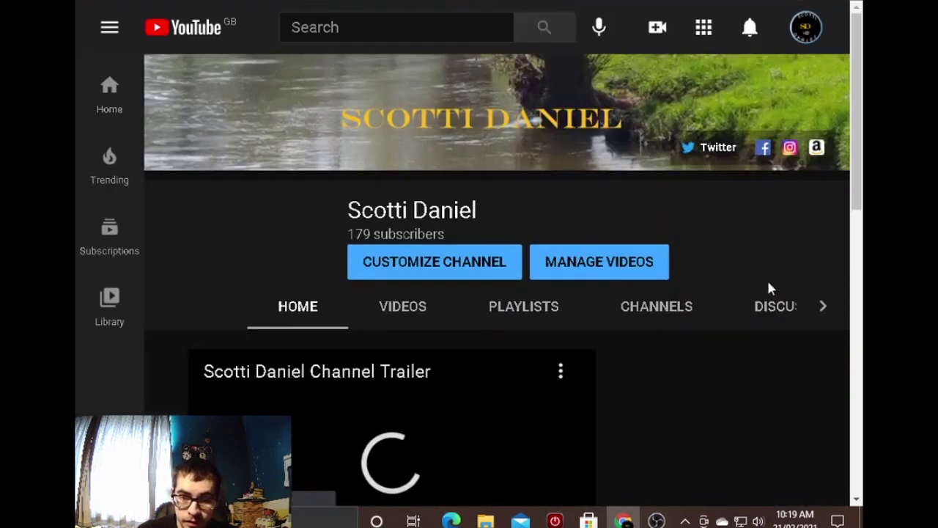
{"action": "left_click", "coordinate": [823, 306]}
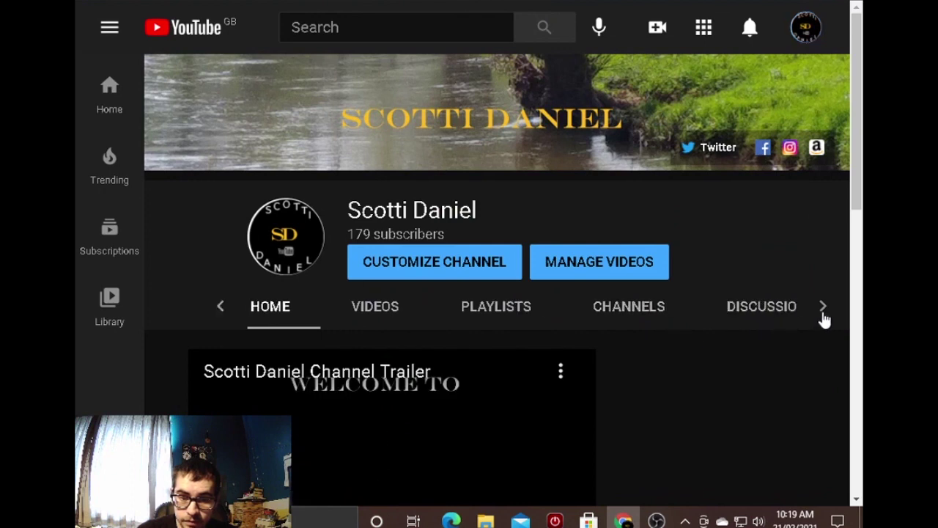
{"action": "left_click", "coordinate": [753, 307]}
{"action": "scroll", "coordinate": [723, 206], "scroll_direction": "down", "scroll_amount": 5}
{"action": "scroll", "coordinate": [723, 200], "scroll_direction": "down", "scroll_amount": 5}
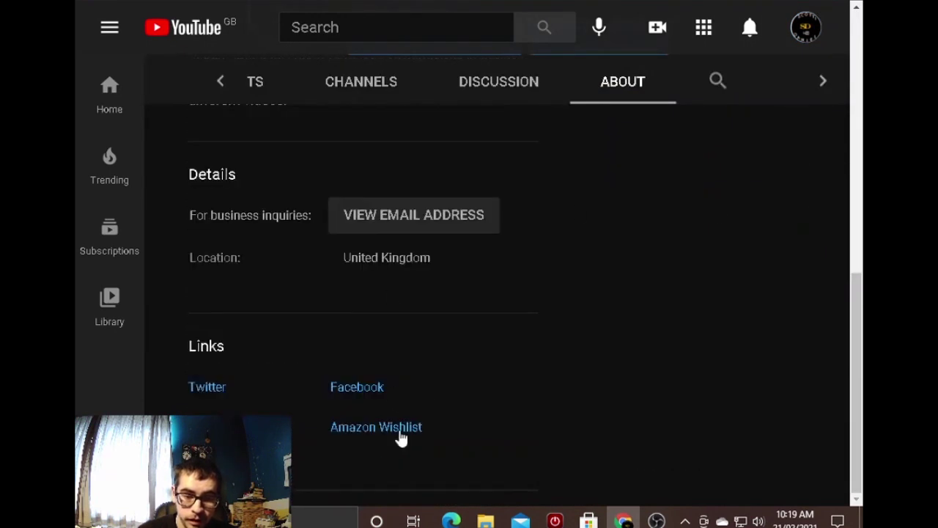
{"action": "scroll", "coordinate": [513, 359], "scroll_direction": "up", "scroll_amount": 10}
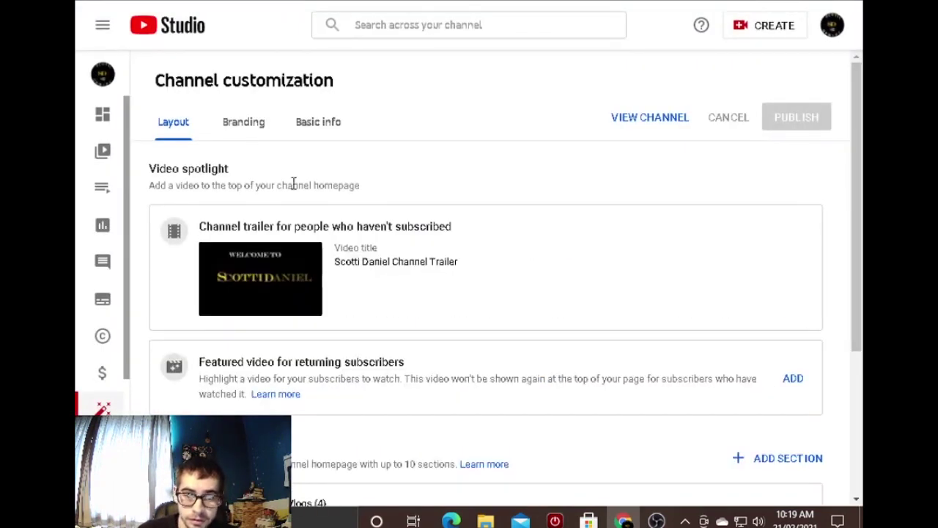
Step: Switch to Basic info in Channel customization and scroll to the Links section
{"action": "scroll", "coordinate": [125, 271], "scroll_direction": "down", "scroll_amount": 1}
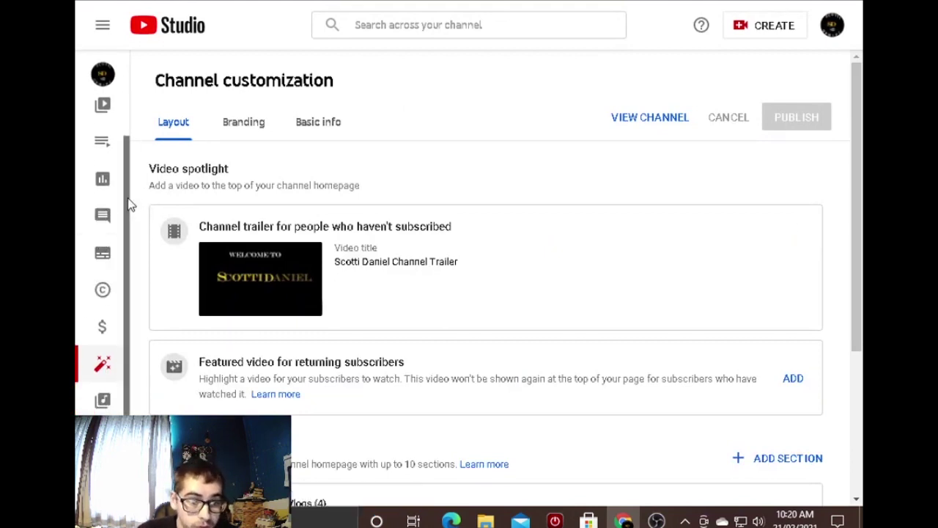
{"action": "scroll", "coordinate": [125, 140], "scroll_direction": "up", "scroll_amount": 1}
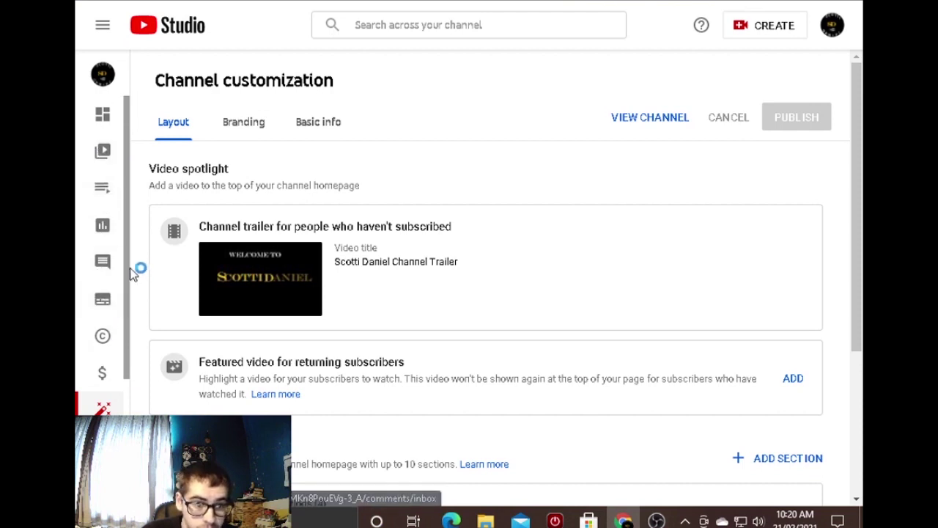
{"action": "left_click", "coordinate": [325, 129]}
{"action": "scroll", "coordinate": [467, 195], "scroll_direction": "down", "scroll_amount": 2}
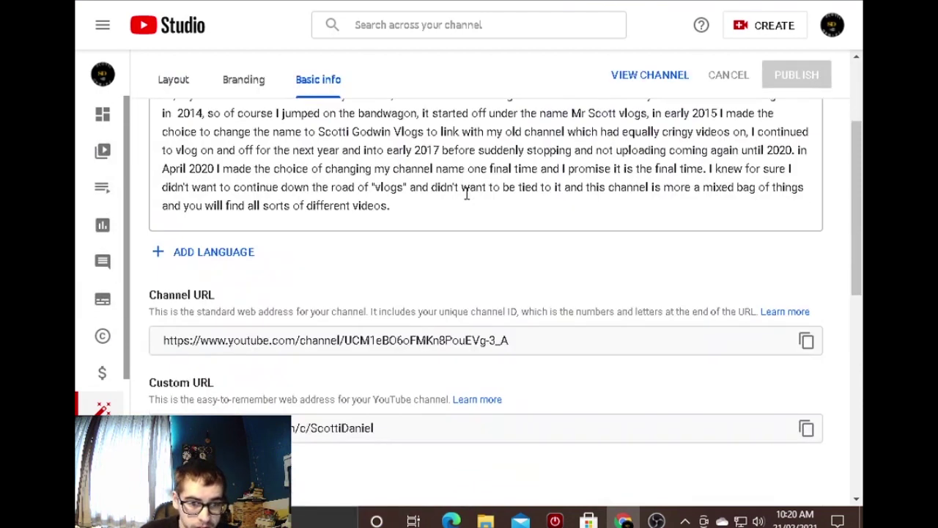
{"action": "scroll", "coordinate": [466, 194], "scroll_direction": "down", "scroll_amount": 3}
{"action": "scroll", "coordinate": [465, 192], "scroll_direction": "up", "scroll_amount": 4}
{"action": "scroll", "coordinate": [242, 106], "scroll_direction": "up", "scroll_amount": 1}
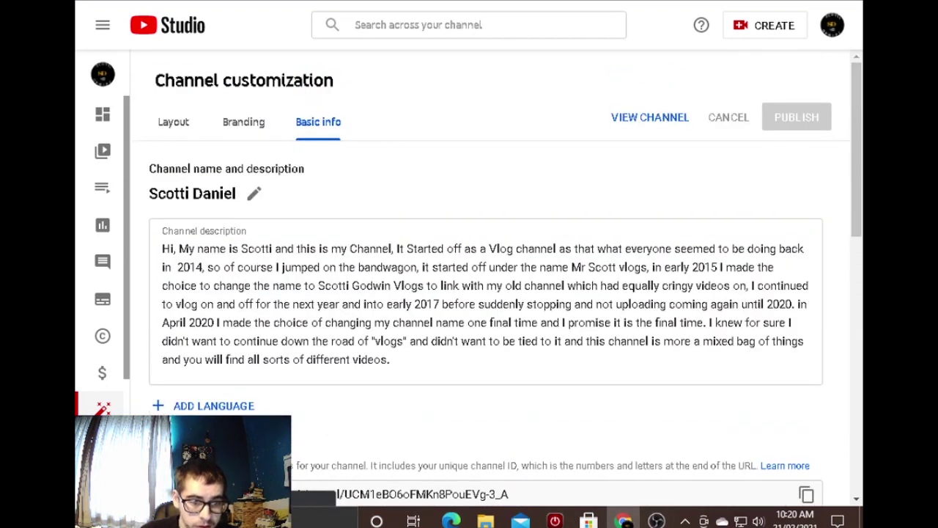
{"action": "scroll", "coordinate": [436, 159], "scroll_direction": "down", "scroll_amount": 3}
{"action": "scroll", "coordinate": [436, 160], "scroll_direction": "down", "scroll_amount": 3}
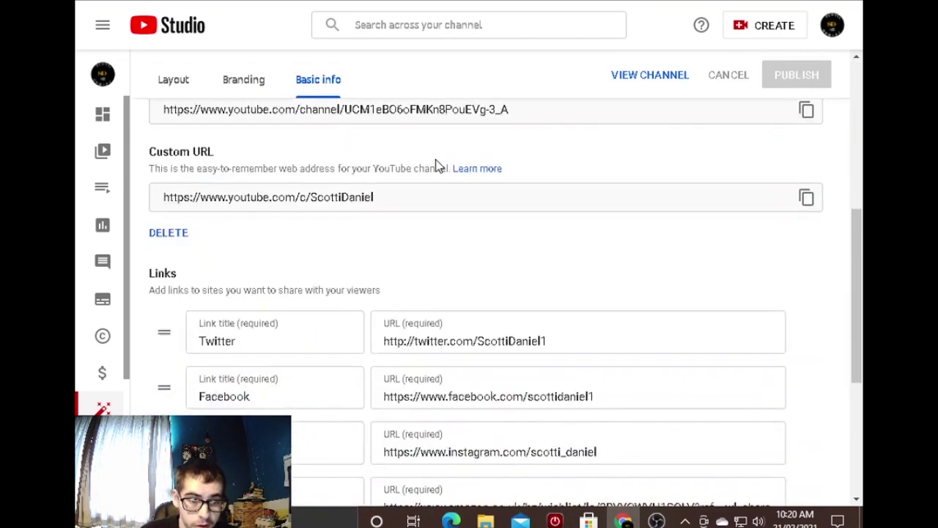
{"action": "scroll", "coordinate": [437, 165], "scroll_direction": "down", "scroll_amount": 3}
Step: Inspect the Amazon Wishlist link title and URL, then open the public channel page
{"action": "left_click", "coordinate": [323, 284]}
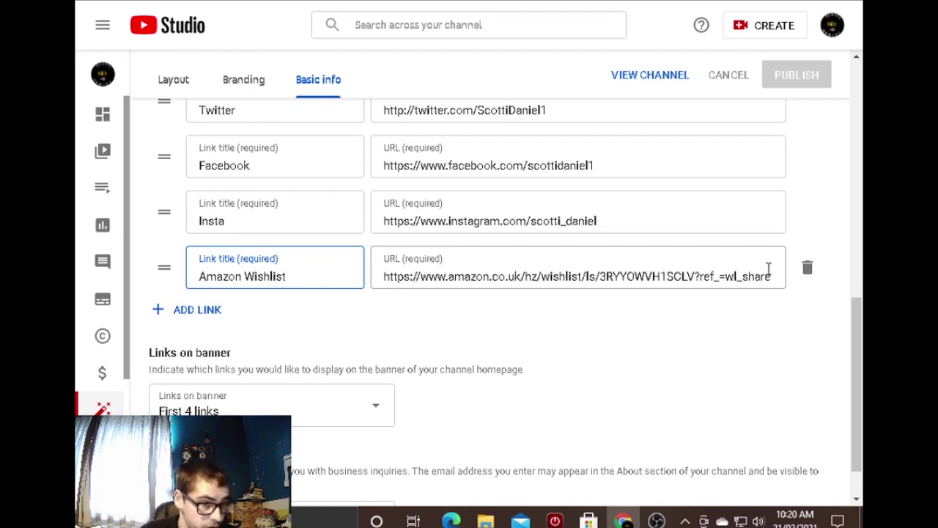
{"action": "scroll", "coordinate": [470, 345], "scroll_direction": "down", "scroll_amount": 1}
{"action": "scroll", "coordinate": [497, 335], "scroll_direction": "up", "scroll_amount": 4}
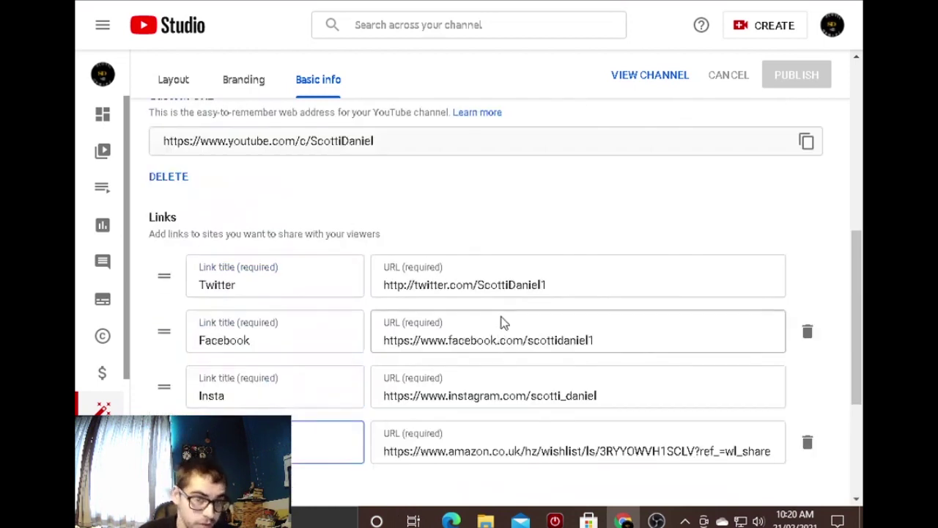
{"action": "left_click", "coordinate": [660, 88]}
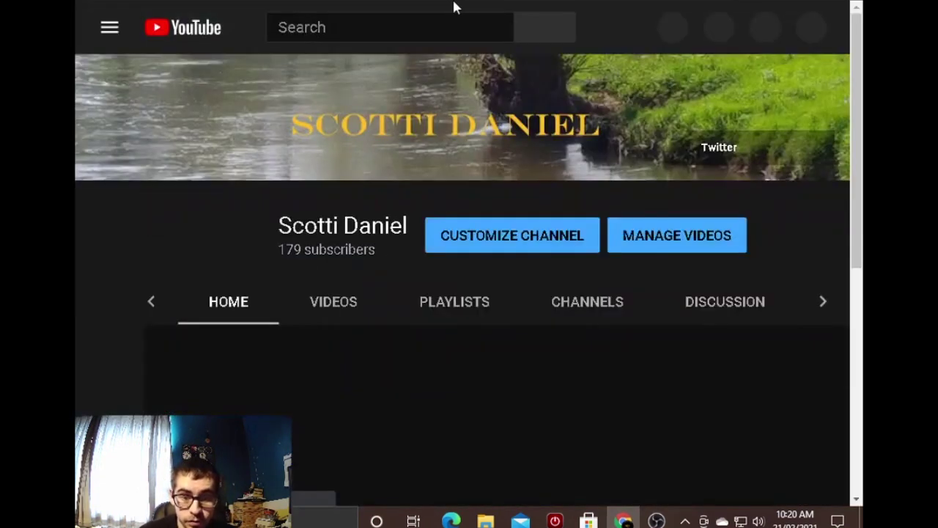
Step: Open the mobile hotspot video from VIDEOS, pause it, expand its description, and edit it
{"action": "left_click", "coordinate": [403, 329]}
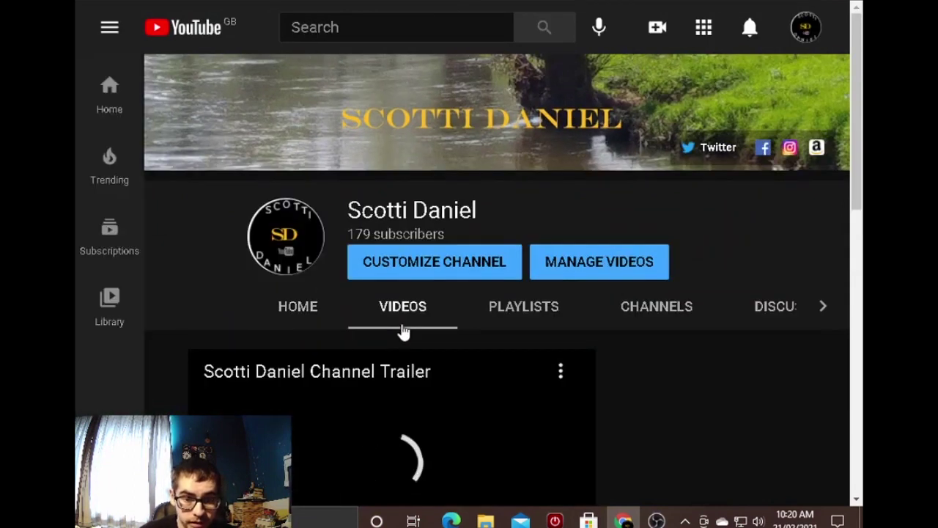
{"action": "scroll", "coordinate": [397, 330], "scroll_direction": "down", "scroll_amount": 2}
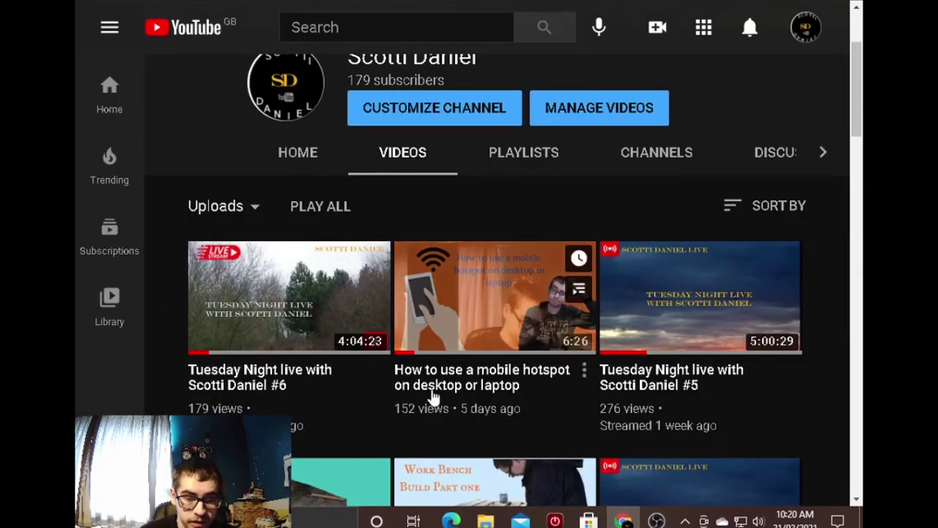
{"action": "left_click", "coordinate": [455, 375]}
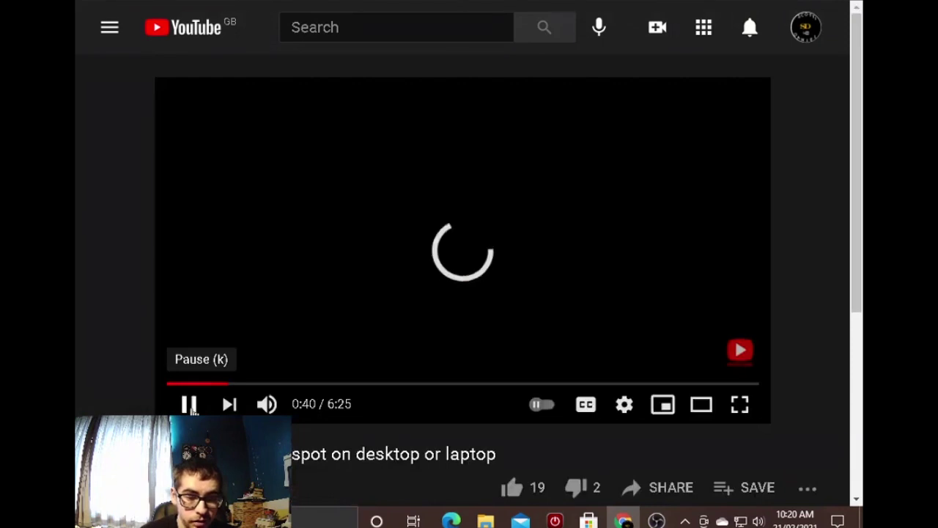
{"action": "left_click", "coordinate": [188, 404]}
{"action": "left_click_drag", "start_coordinate": [855, 64], "coordinate": [855, 146]}
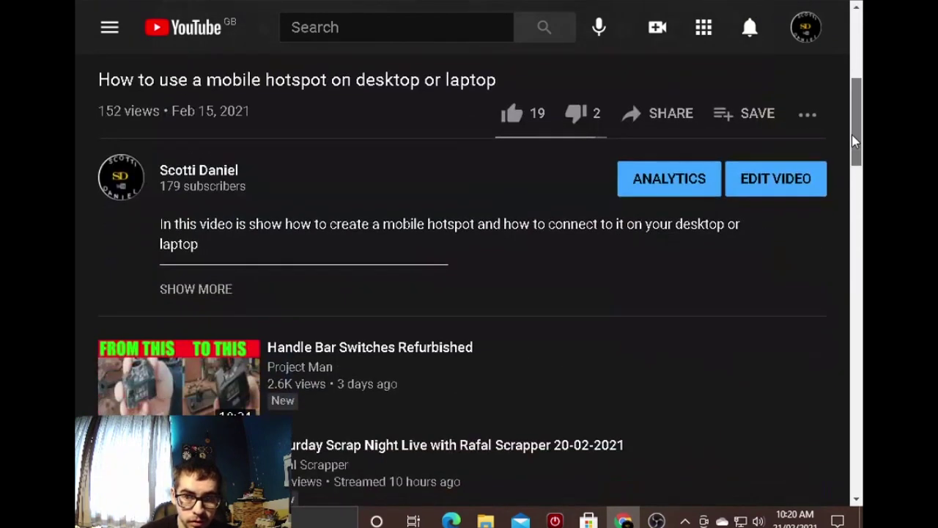
{"action": "left_click", "coordinate": [176, 192]}
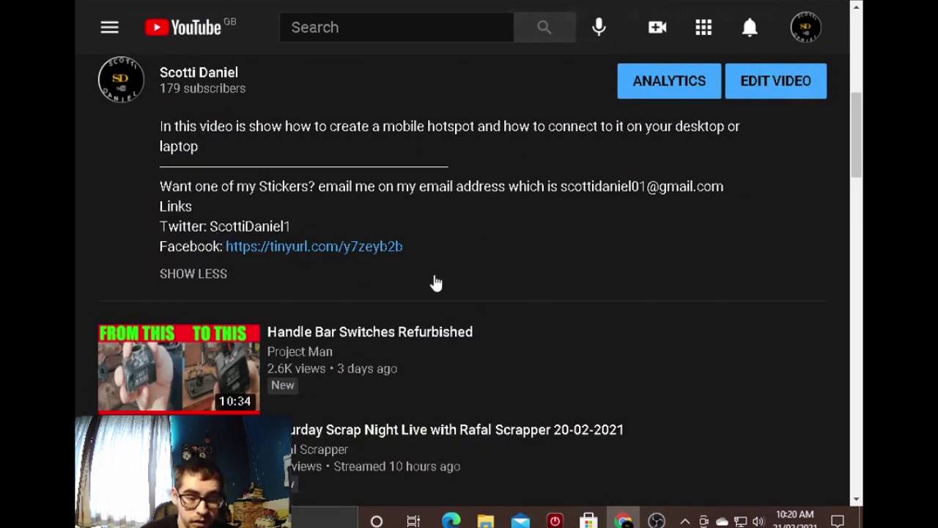
{"action": "left_click", "coordinate": [344, 247]}
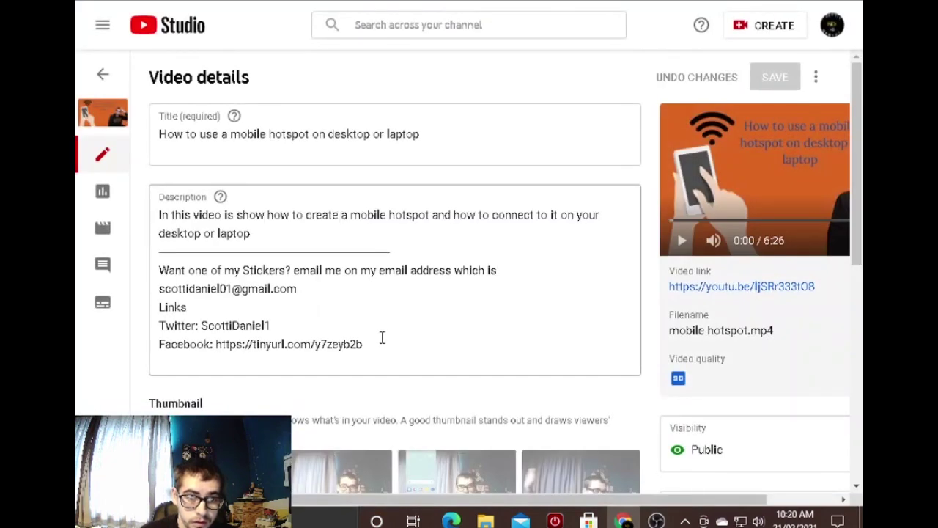
Step: Click into the mobile hotspot video's Description box, then bring up the account menu
{"action": "left_click", "coordinate": [382, 337]}
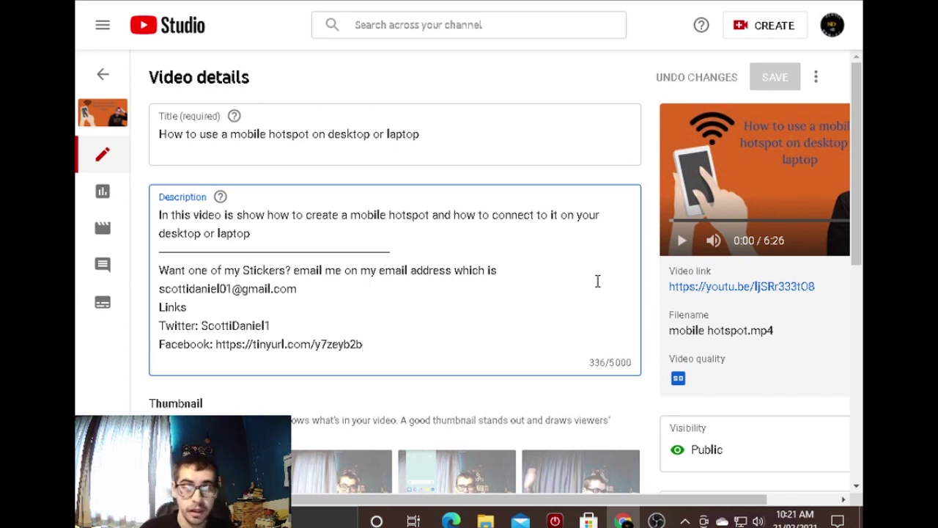
{"action": "left_click", "coordinate": [836, 24]}
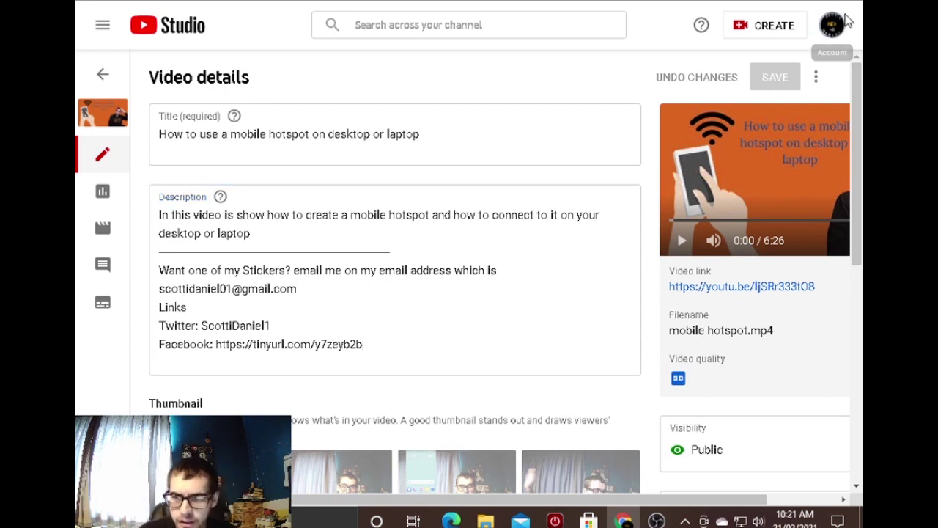